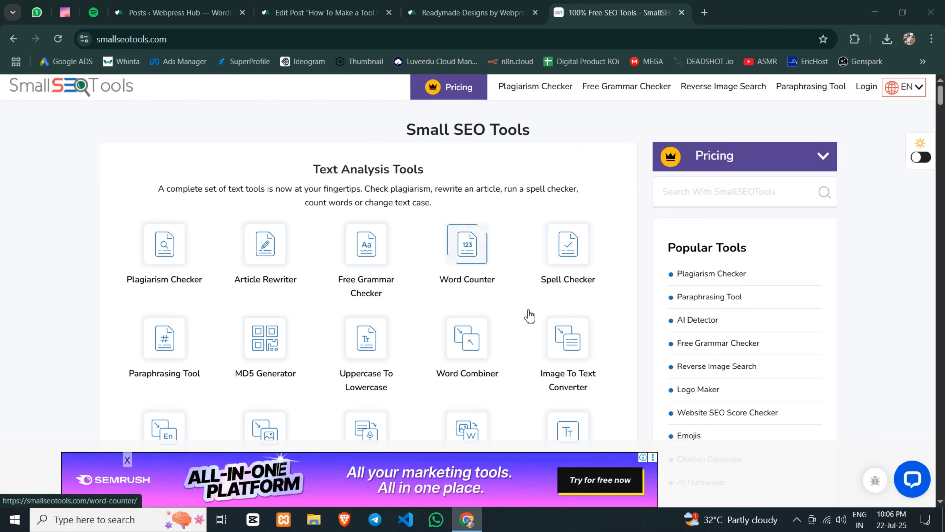
Step: Examine smallseotools.com in the Similarweb extension, including visits over time, top keywords, rankings, countries and traffic sources
scroll(521, 298, "down", 2)
left_click(855, 39)
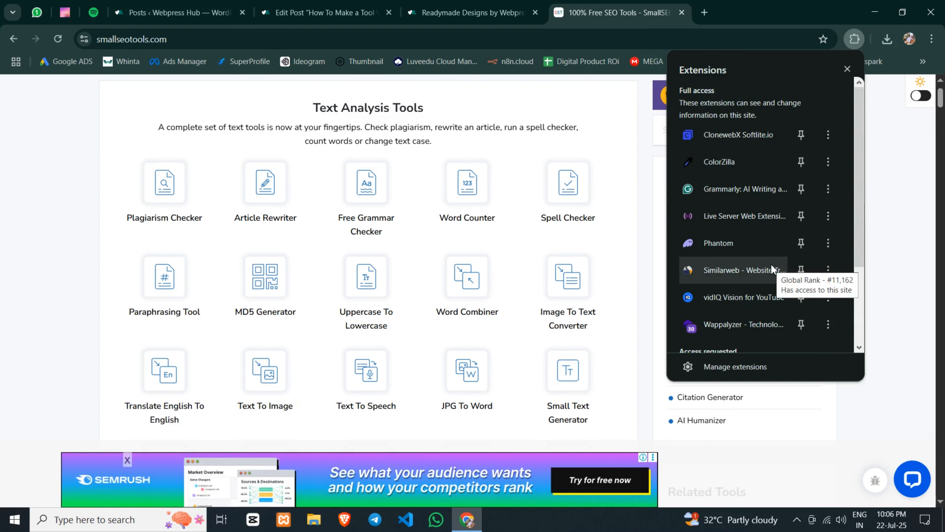
left_click(772, 269)
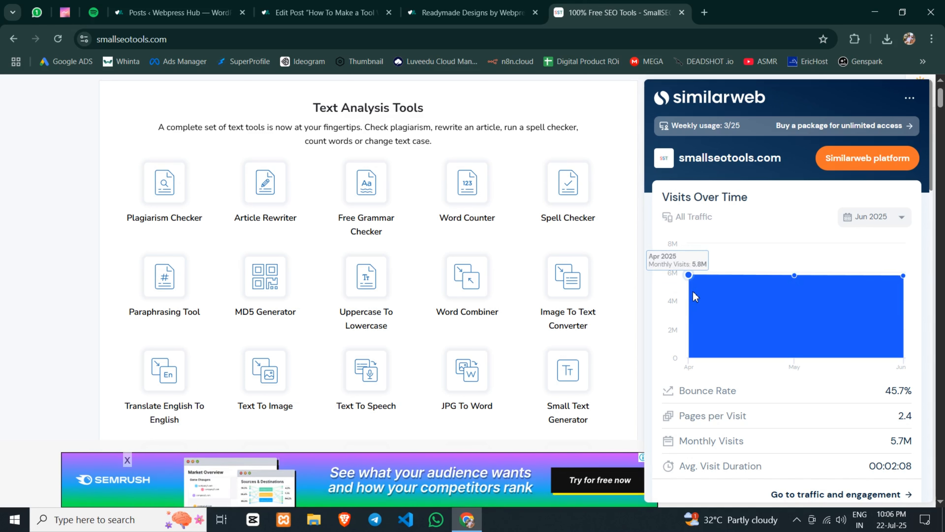
scroll(800, 342, "down", 10)
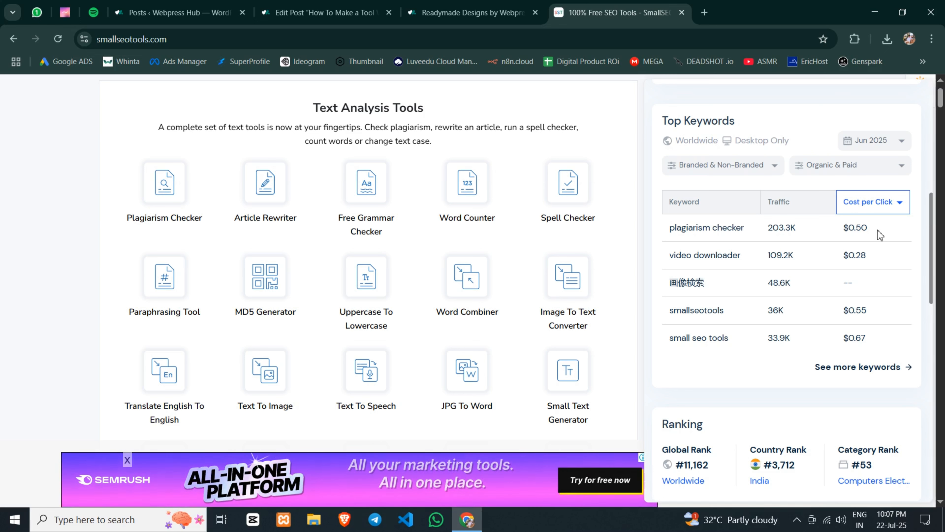
scroll(810, 282, "down", 10)
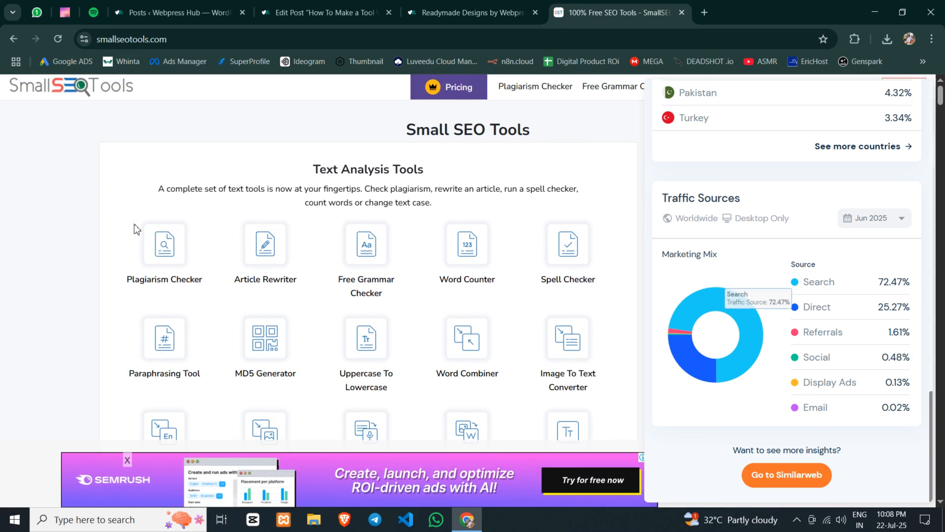
left_click(535, 129)
Step: Open the Word Counter tool from the Text Analysis Tools list in a new tab and show its text entry area
scroll(629, 249, "down", 1)
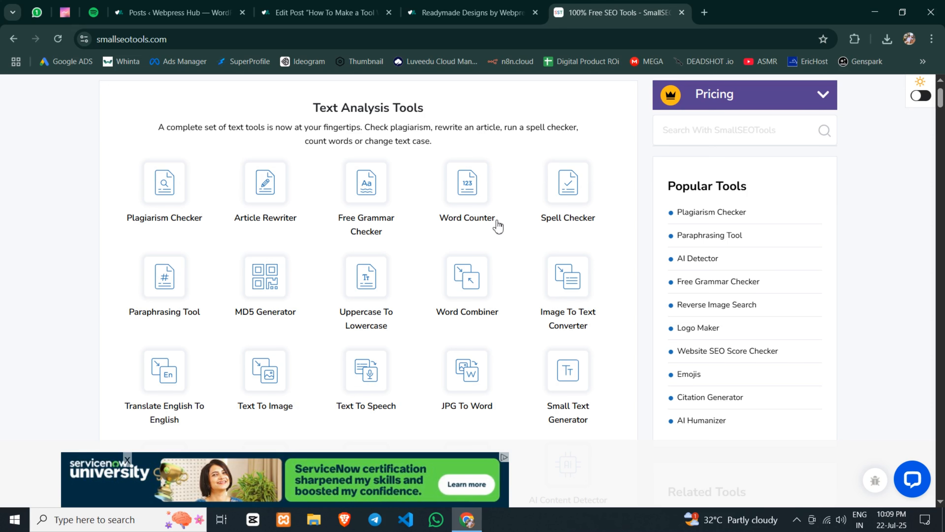
mouse_move(502, 225)
left_mouse_down()
mouse_move(439, 226)
mouse_move(665, 232)
mouse_move(496, 222)
left_mouse_up()
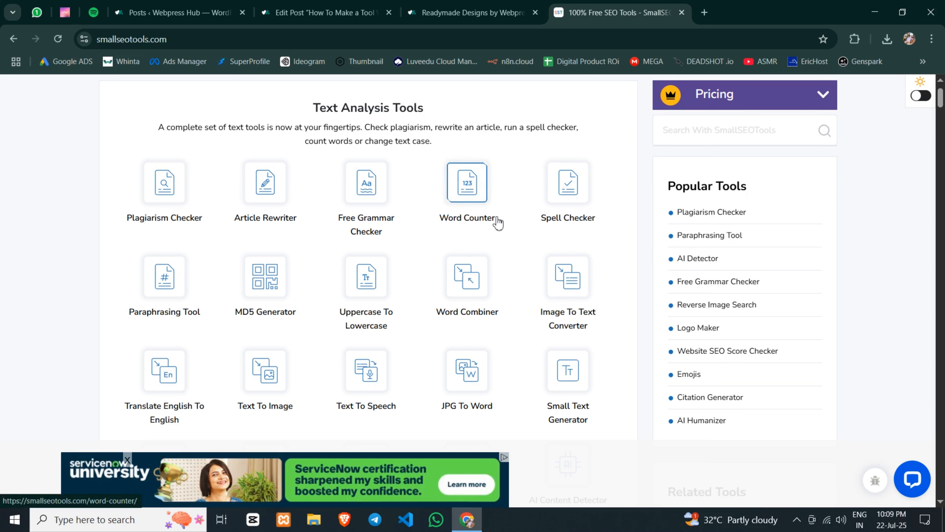
right_click(470, 189)
left_click(492, 205)
left_click(706, 11)
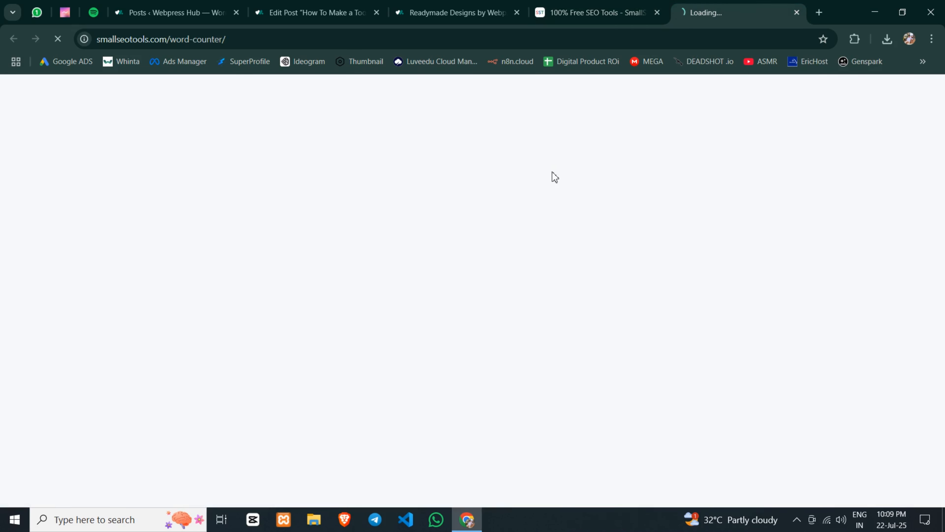
scroll(521, 205, "down", 3)
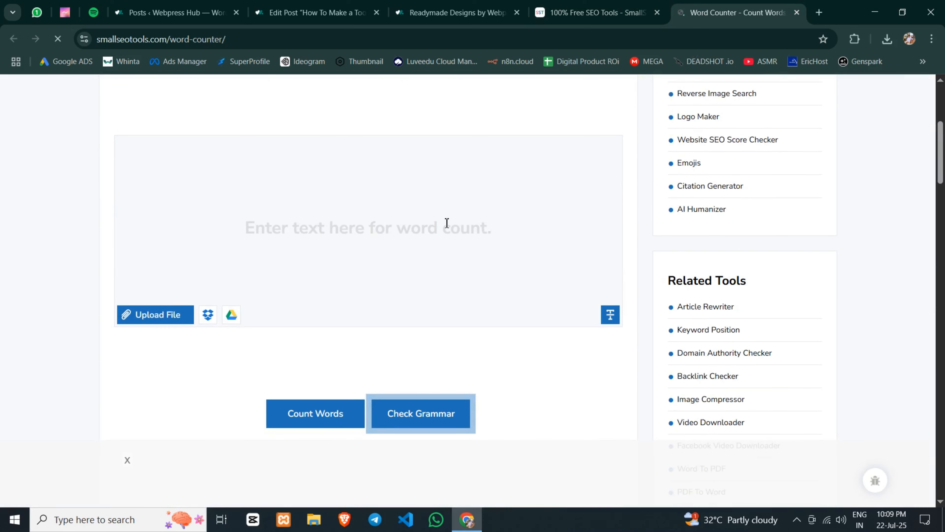
Step: Paste the copied YouTube link into the word counter, count its words and review the statistics
left_click(207, 203)
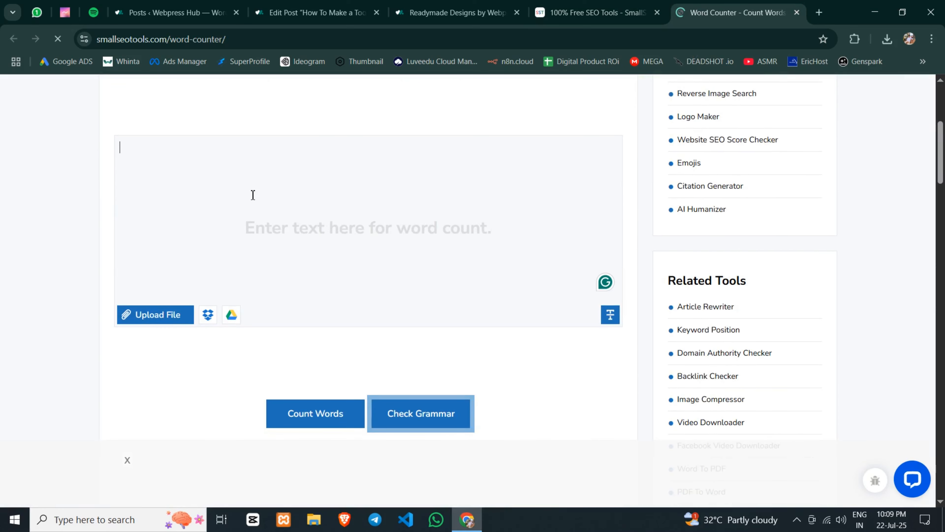
key("ctrl+v")
scroll(215, 209, "down", 5)
scroll(218, 217, "down", 6)
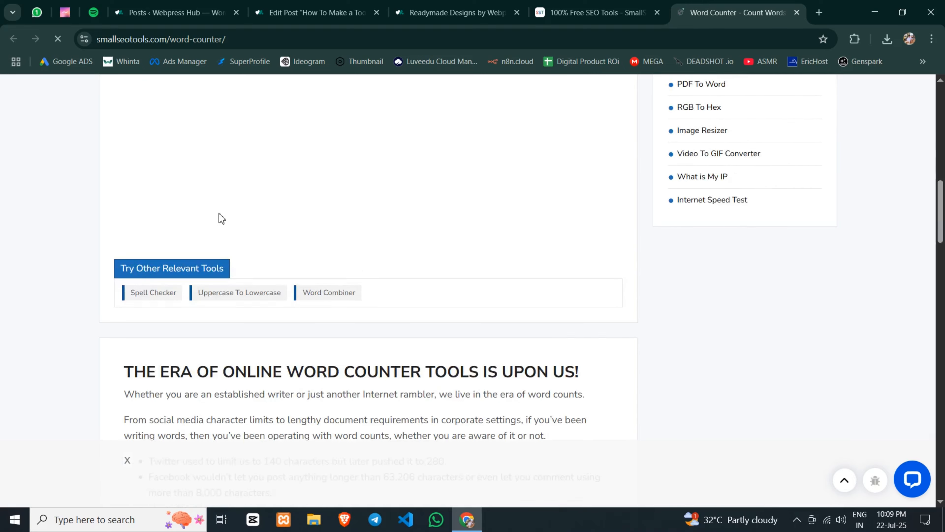
scroll(228, 218, "up", 15)
scroll(427, 221, "down", 2)
scroll(427, 220, "down", 10)
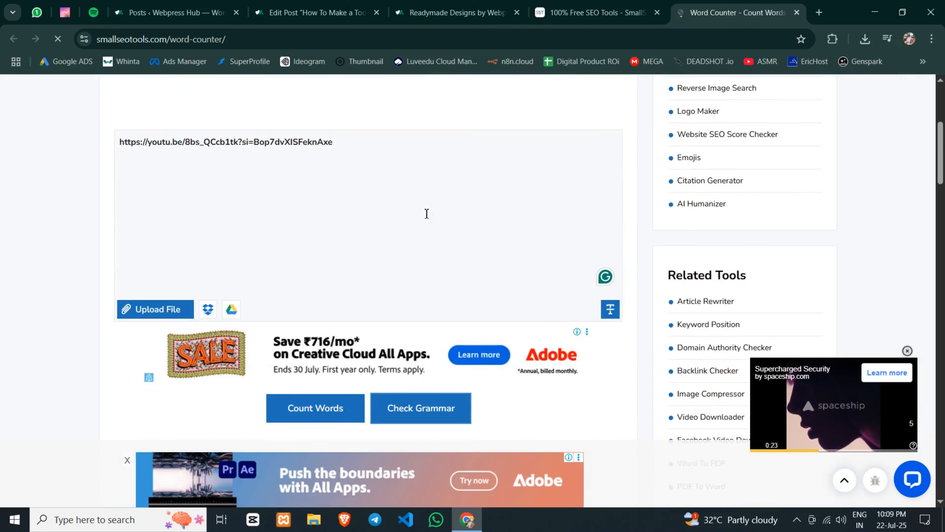
left_click(290, 171)
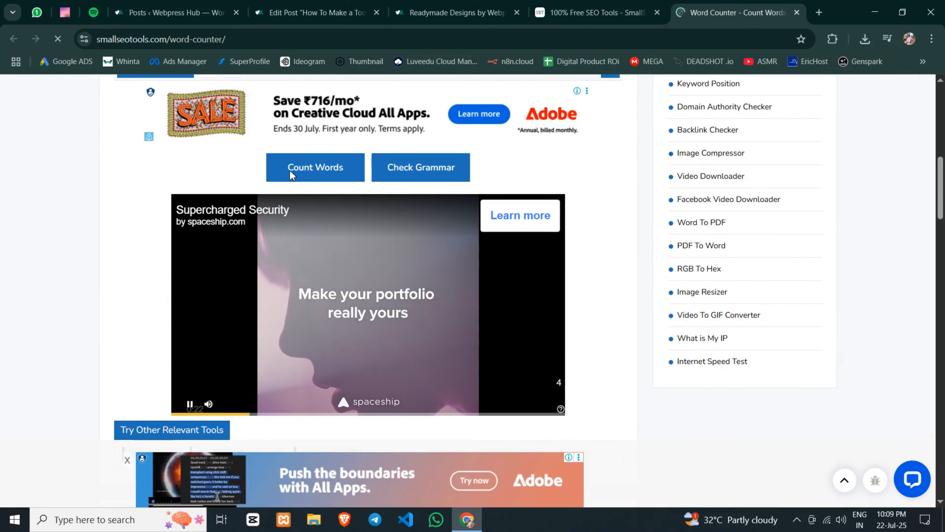
scroll(291, 171, "down", 10)
scroll(279, 188, "up", 8)
scroll(280, 191, "up", 10)
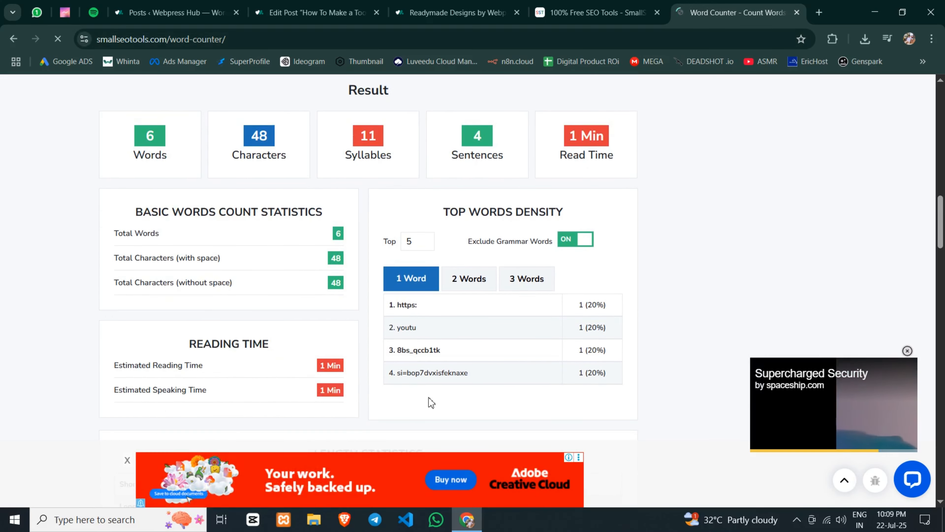
Step: Return to the Small SEO Tools home page and look through the other text analysis tools offered
left_click(584, 14)
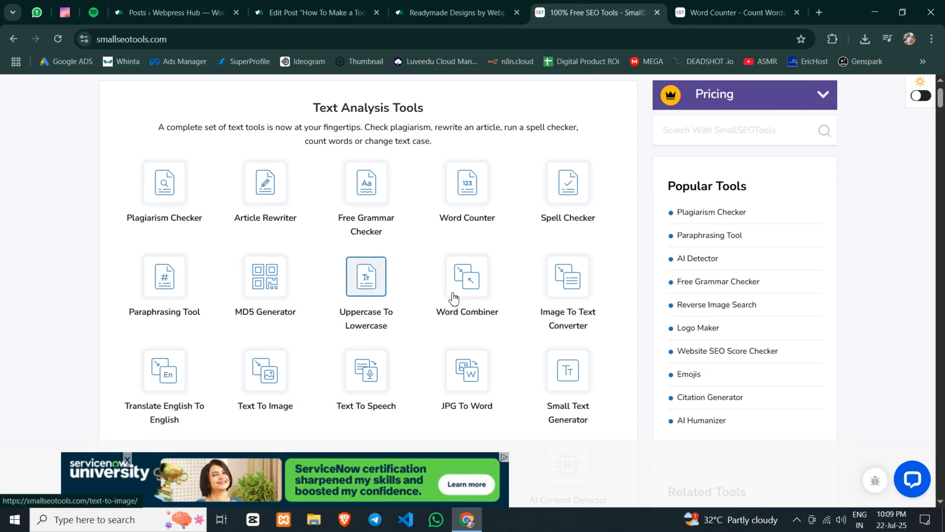
scroll(488, 275, "down", 3)
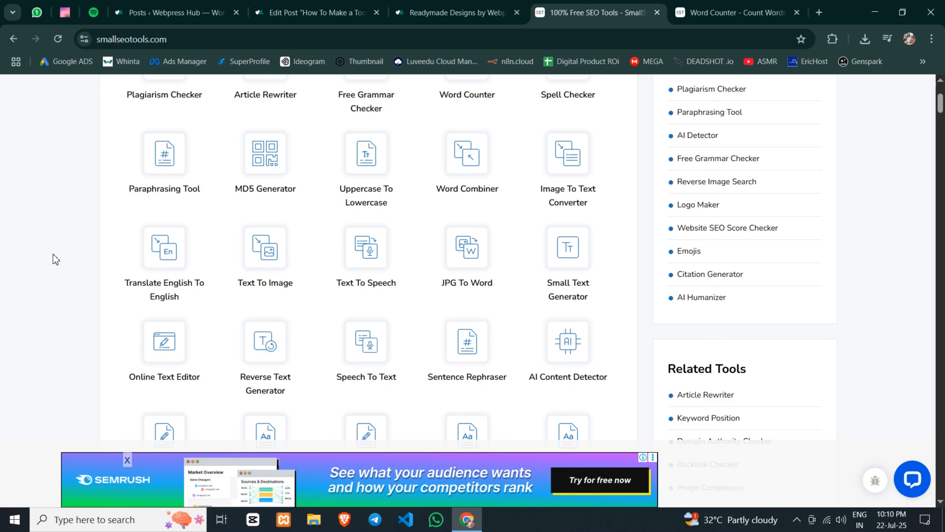
scroll(56, 260, "up", 5)
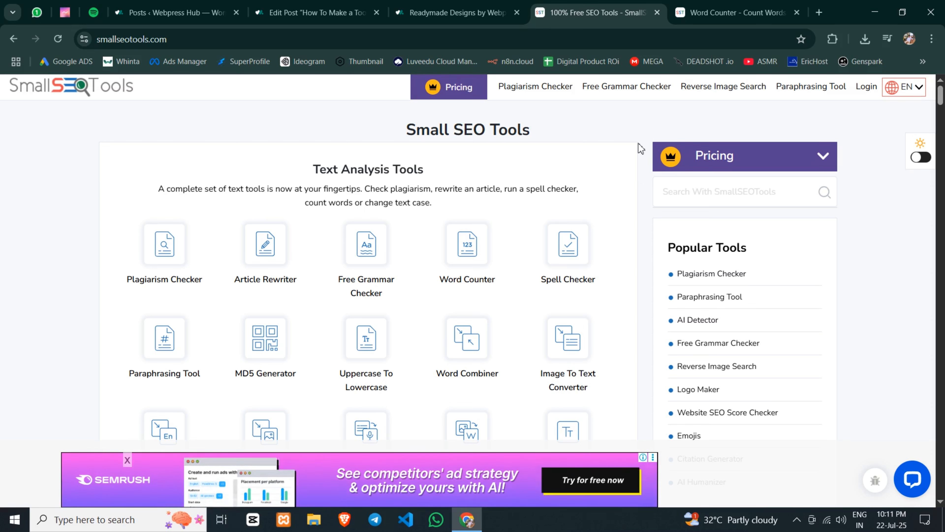
Step: Review the readymade tools website templates on WebPress Hub, including their designs, ratings and prices
left_click(448, 13)
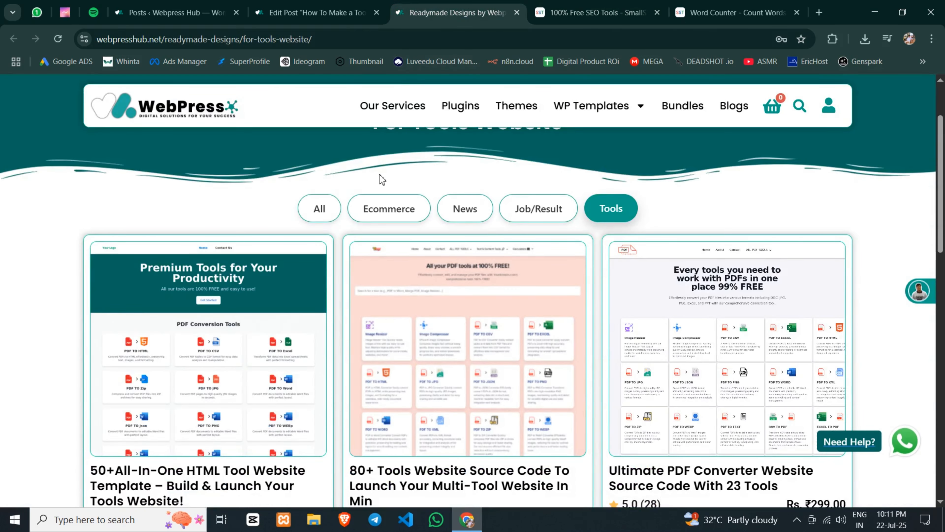
scroll(4, 249, "down", 2)
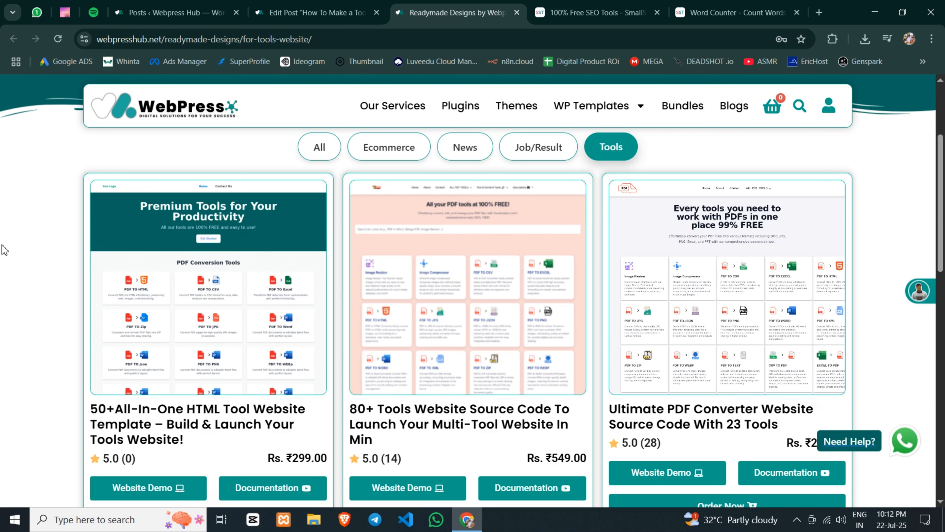
scroll(3, 257, "down", 2)
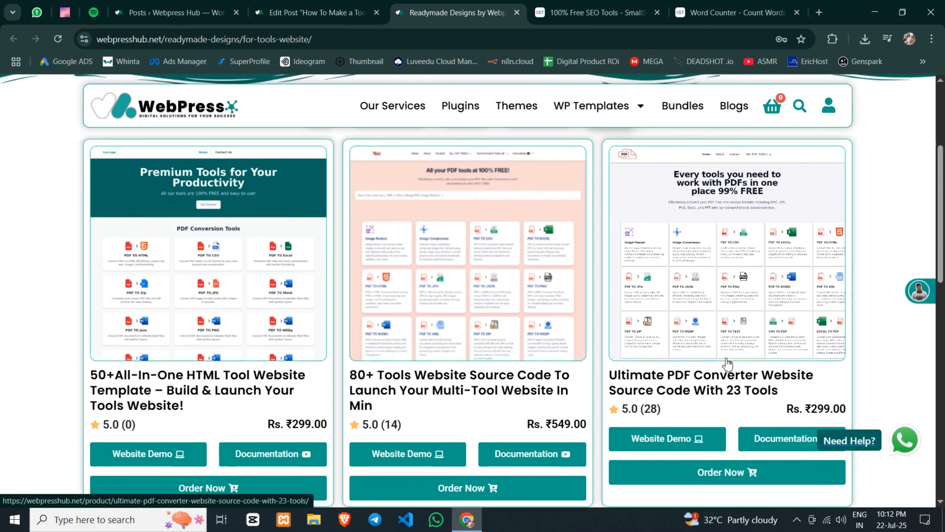
scroll(483, 343, "down", 7)
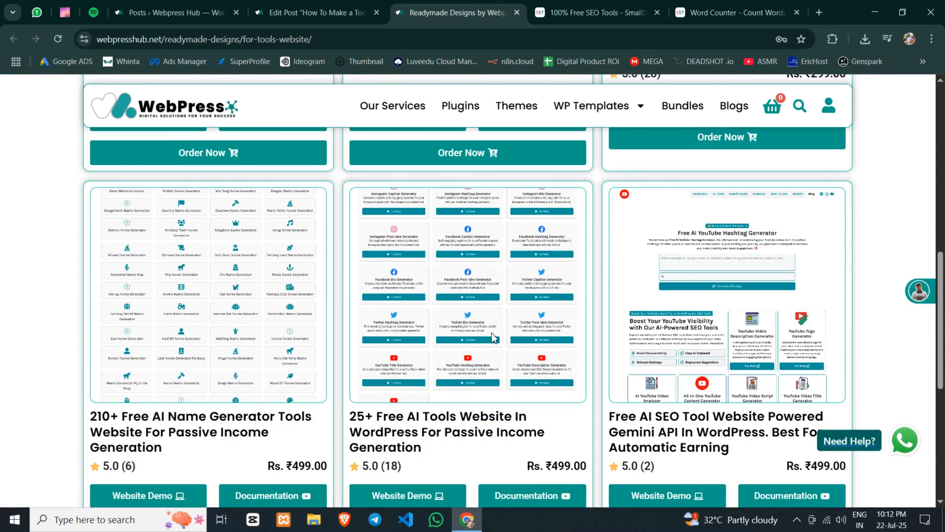
scroll(596, 387, "down", 1)
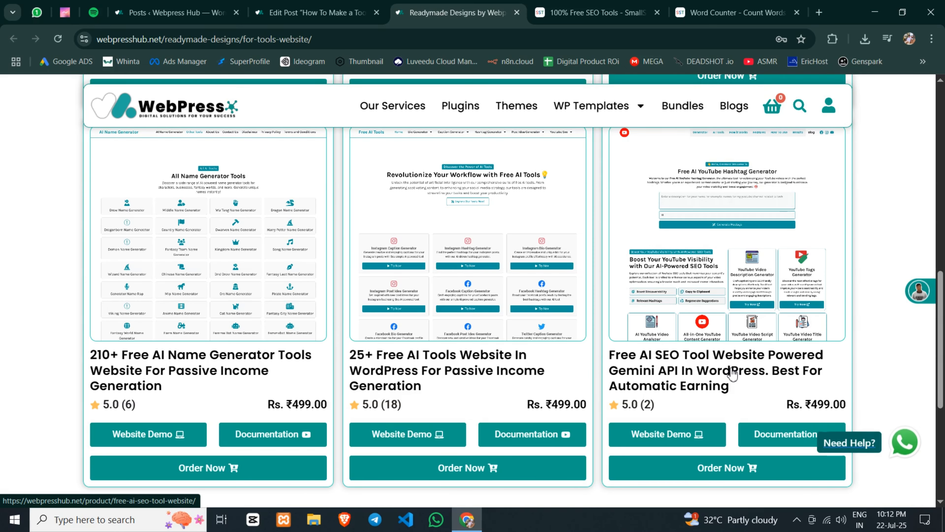
scroll(887, 289, "up", 7)
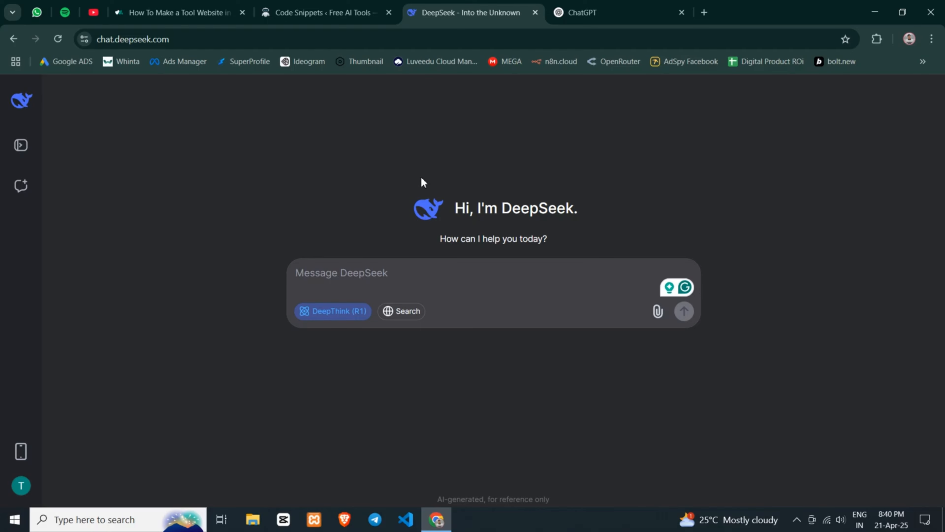
Step: Copy the full text of "Prompt 1: Word Counter Tool" from the WebPress Hub article on making a tool website
left_click(196, 15)
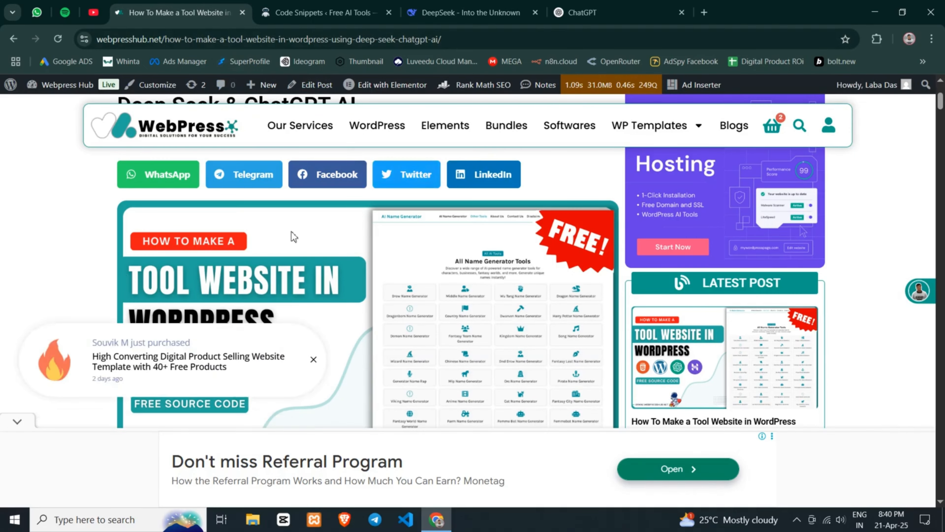
scroll(536, 234, "down", 10)
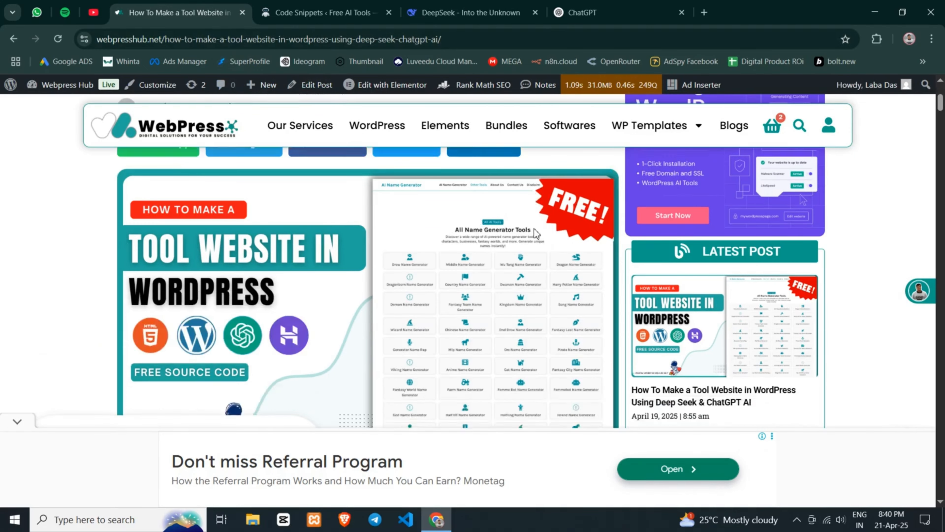
scroll(535, 234, "down", 12)
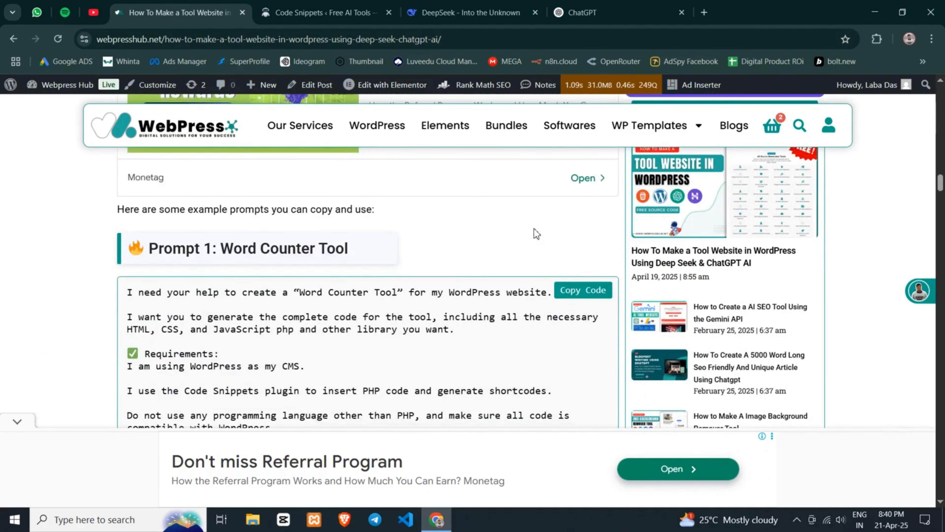
scroll(208, 254, "up", 2)
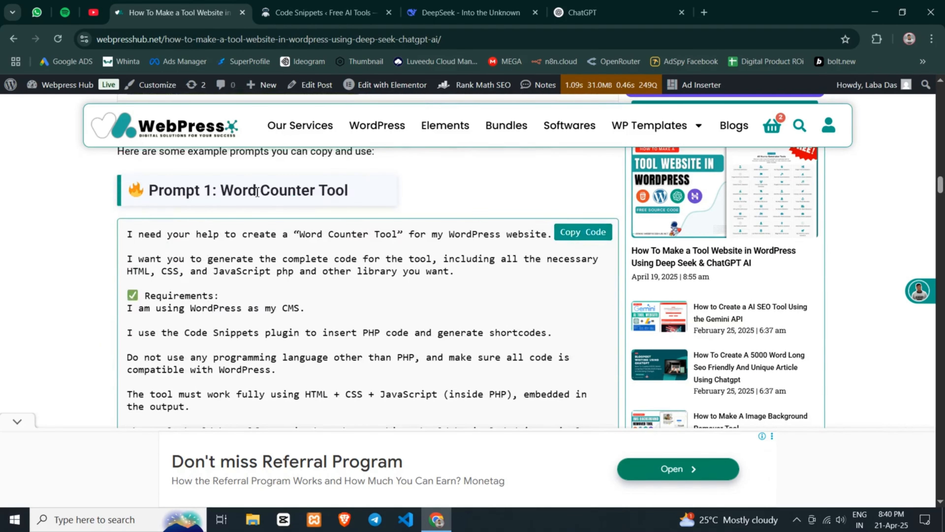
left_click_drag(197, 233, 353, 326)
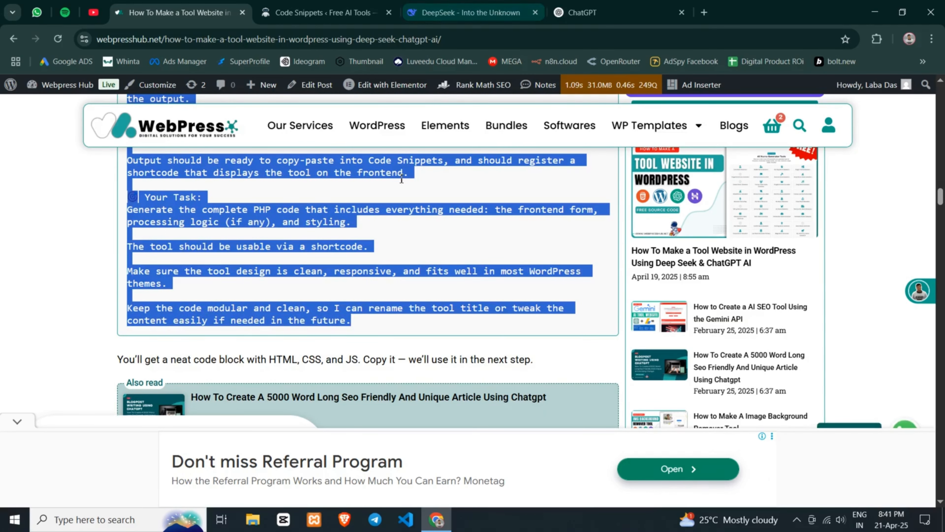
Step: Paste the Word Counter Tool prompt into a new DeepSeek chat and submit it to generate the code
left_click(443, 12)
key("ctrl+v")
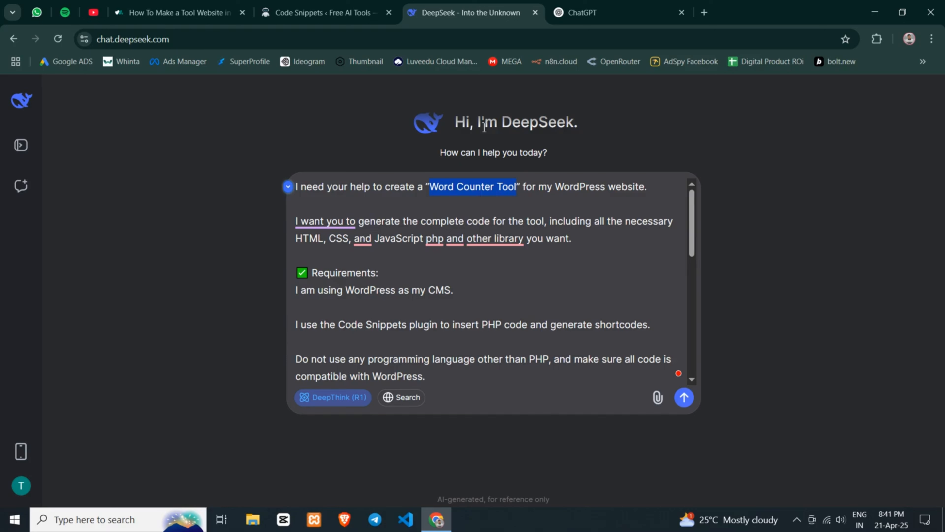
left_click(684, 397)
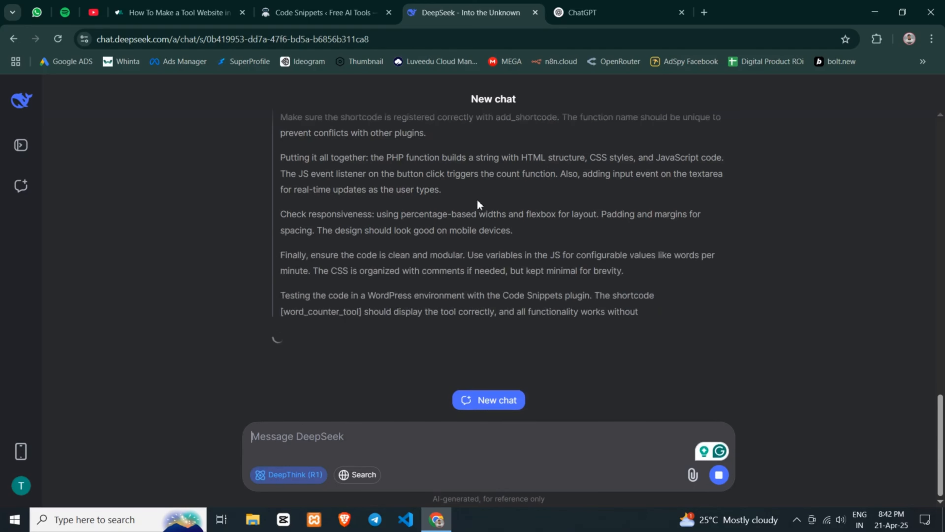
Step: Open the plugin installer in the Free AI Tools WordPress admin and search the plugins for "code snippet"
left_click(320, 12)
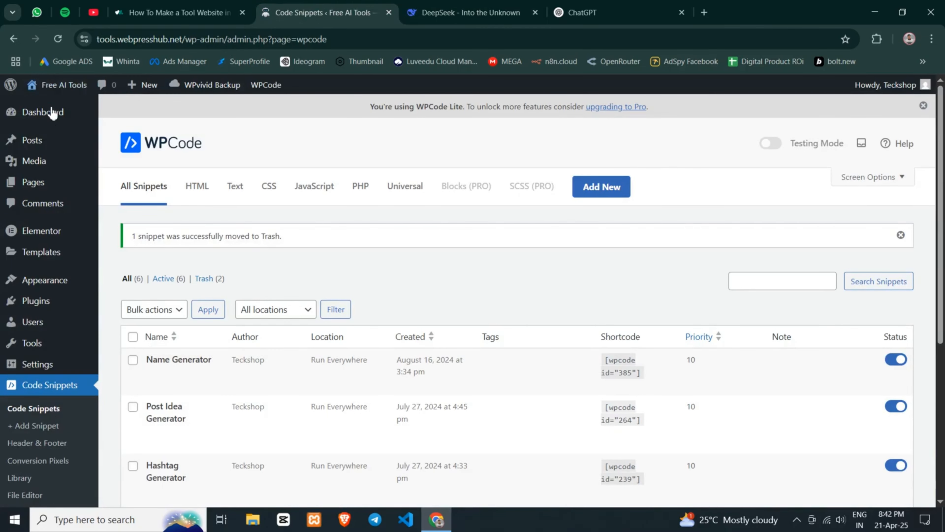
left_click(42, 111)
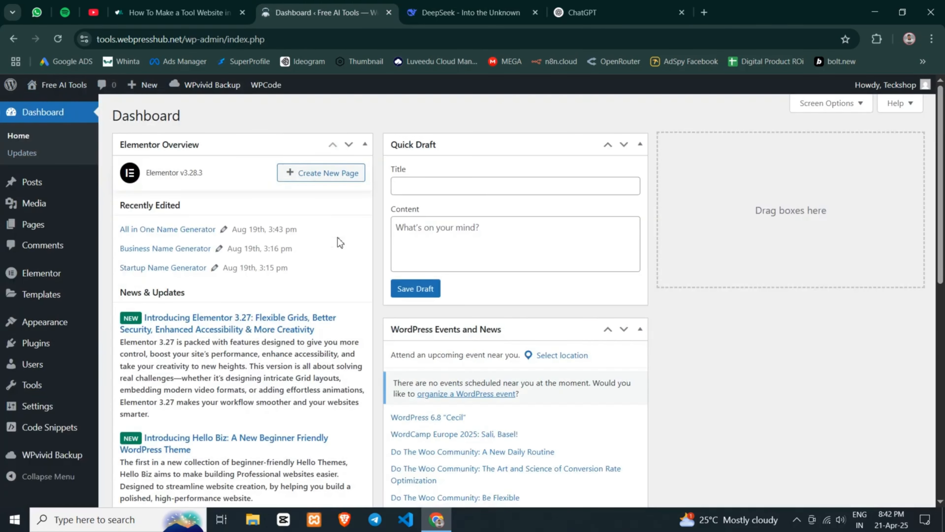
mouse_move(93, 342)
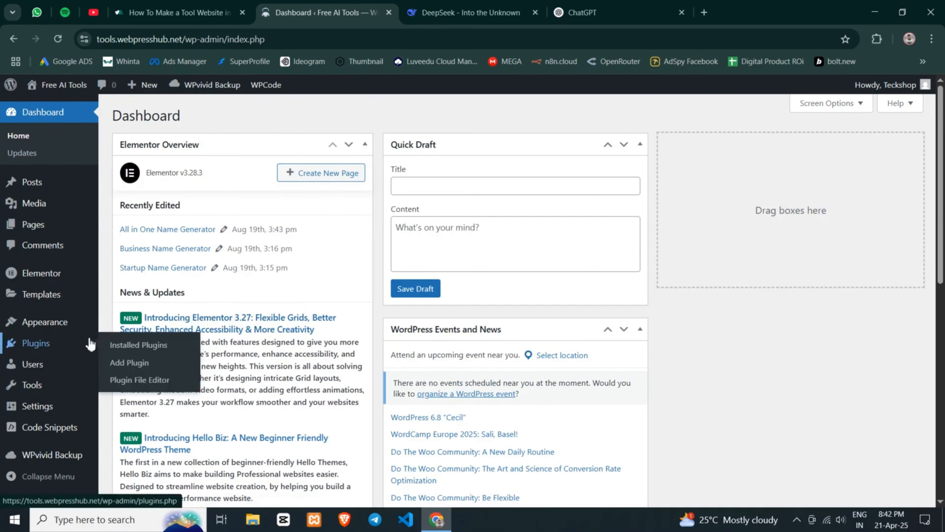
left_click(154, 369)
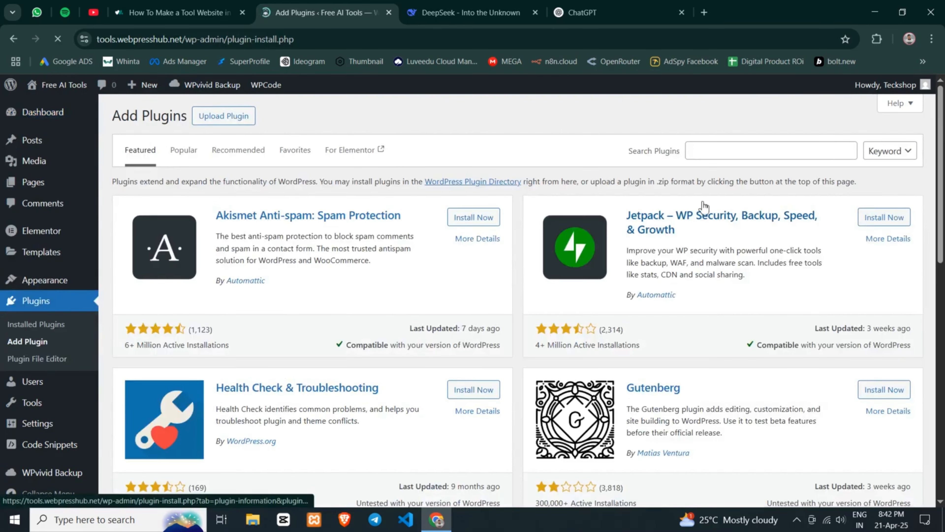
left_click(709, 156)
type("code snippet")
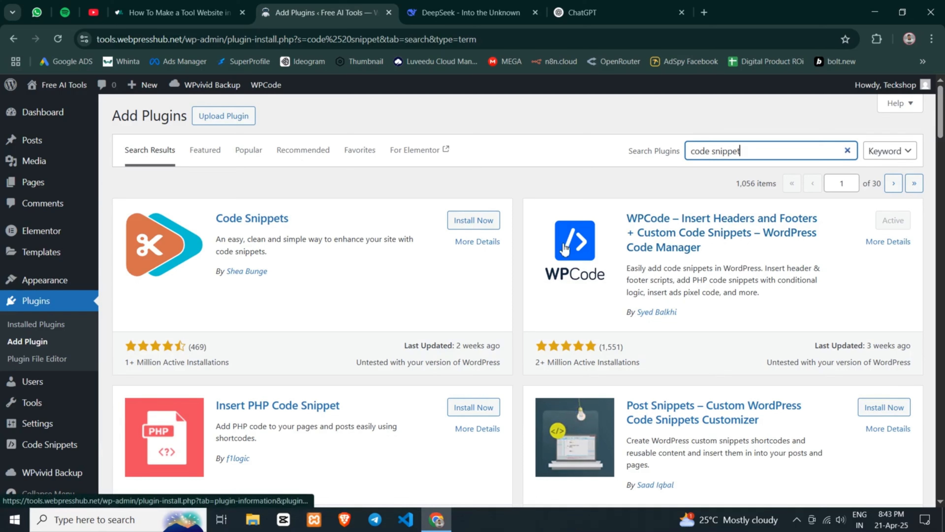
mouse_move(79, 449)
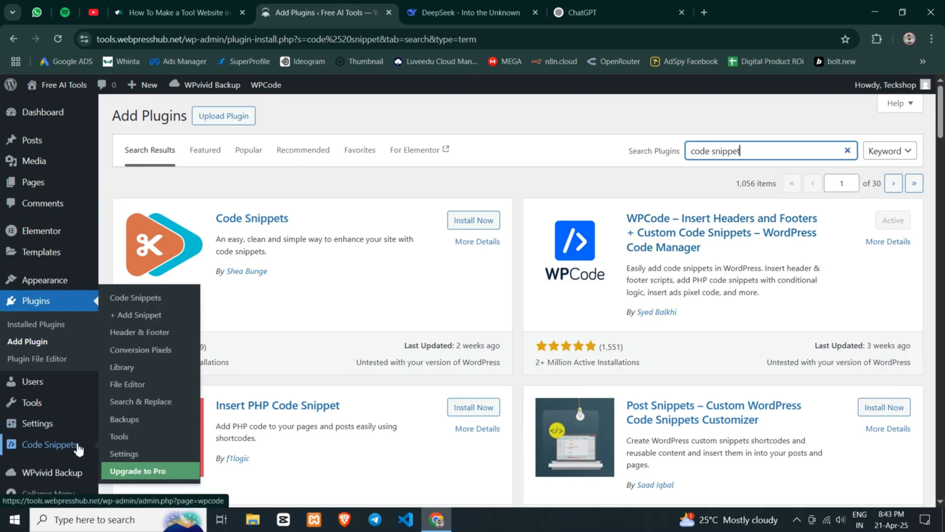
Step: Start a new custom snippet in the WPCode plugin and choose PHP Snippet as its code type
left_click(73, 449)
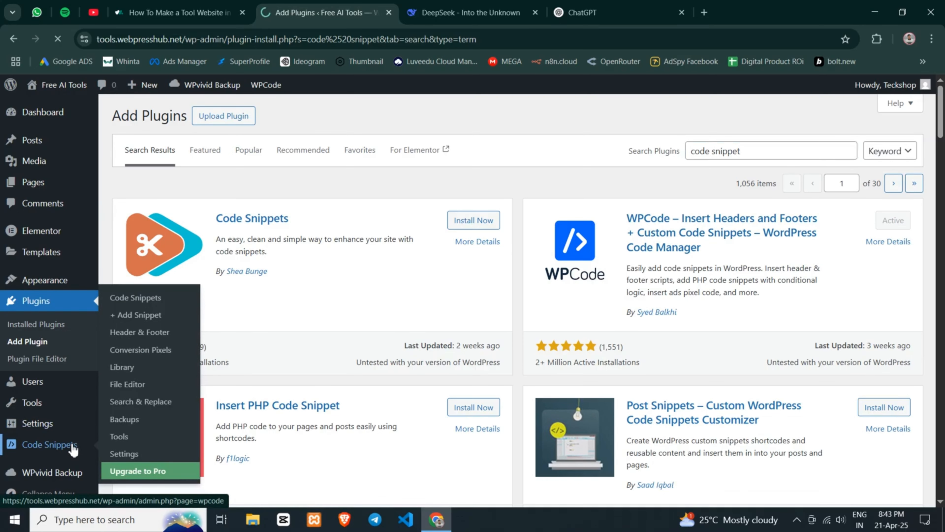
left_click(603, 191)
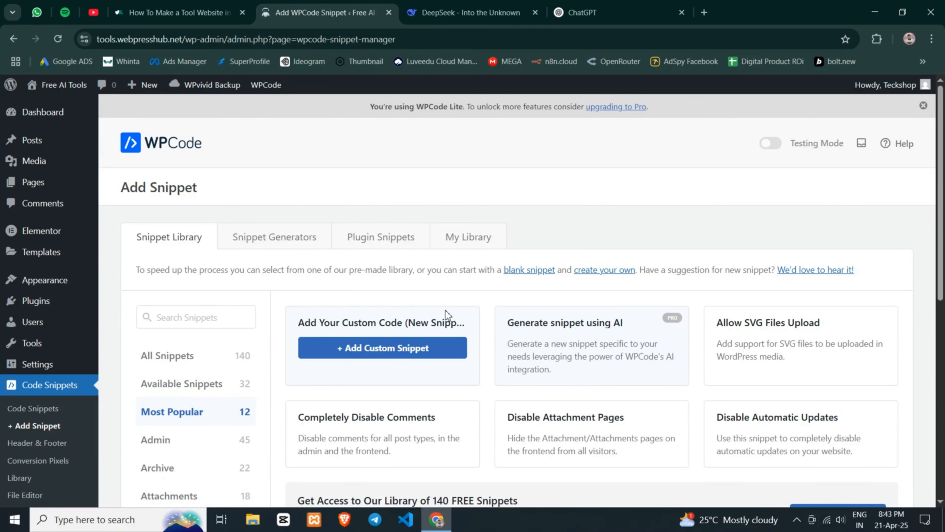
scroll(356, 294, "down", 2)
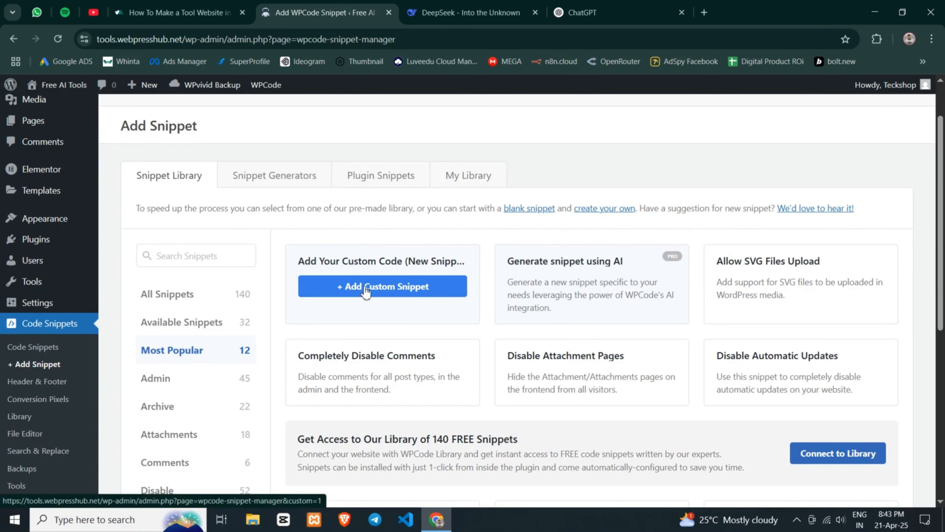
left_click(368, 293)
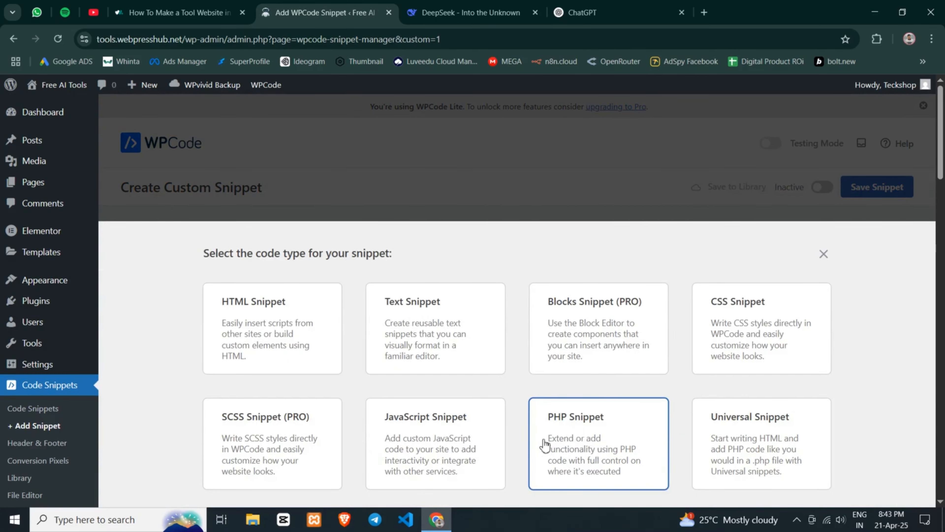
left_click(560, 421)
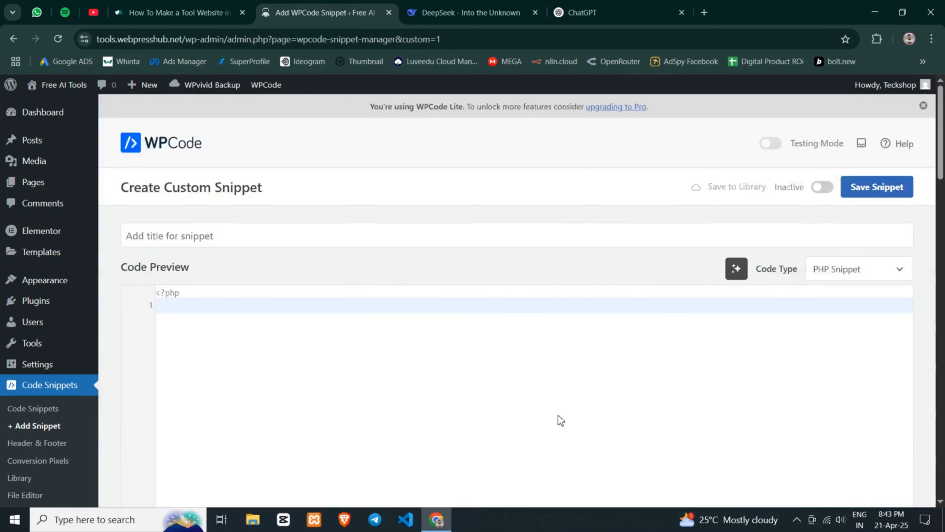
Step: Title the new custom snippet "Word Counter"
left_click(215, 238)
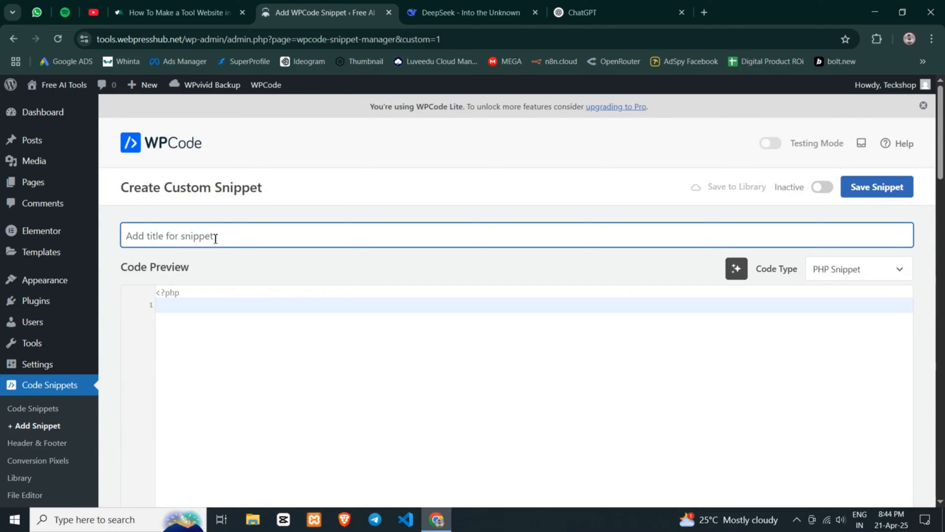
type("code snippet")
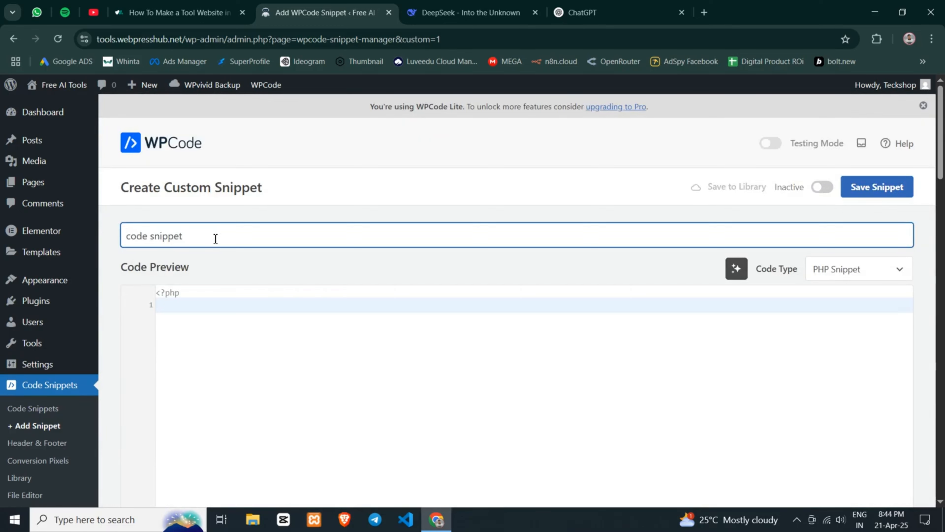
key("ctrl+a")
key("BackSpace")
key("super+v")
left_click(180, 377)
left_click(235, 288)
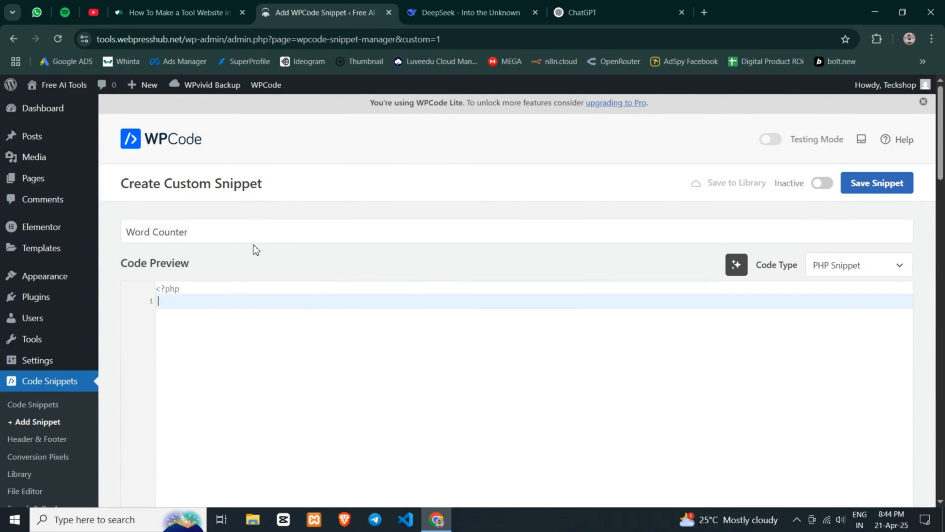
scroll(253, 248, "down", 3)
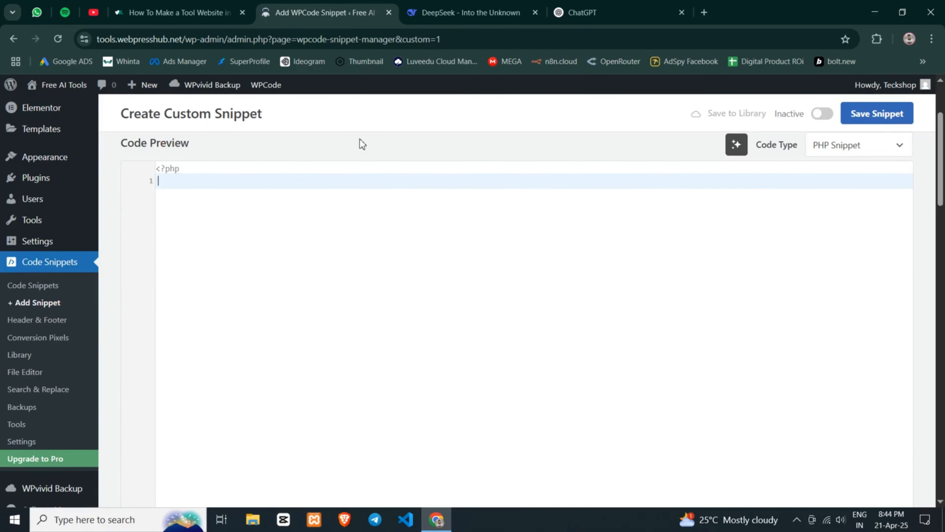
Step: Switch to the DeepSeek chat and copy the complete generated PHP code for the Word Counter tool
left_click(473, 19)
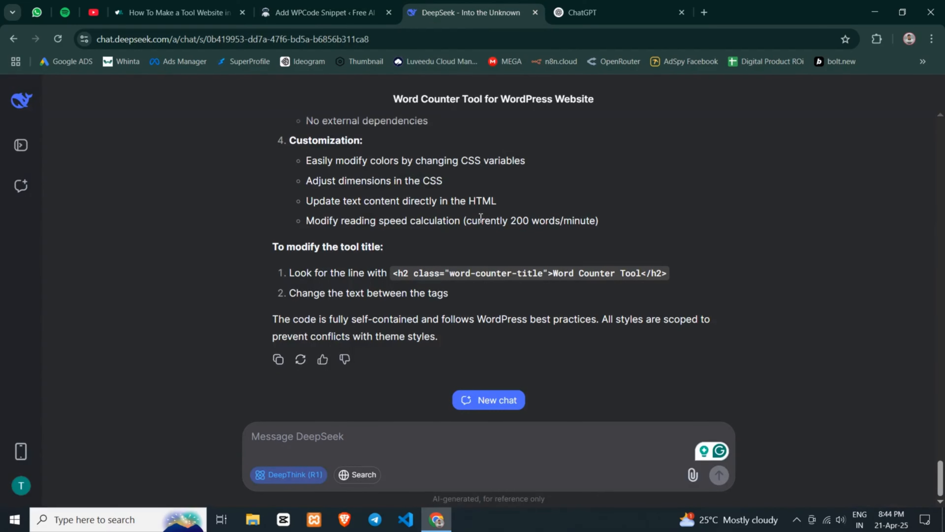
scroll(481, 218, "up", 15)
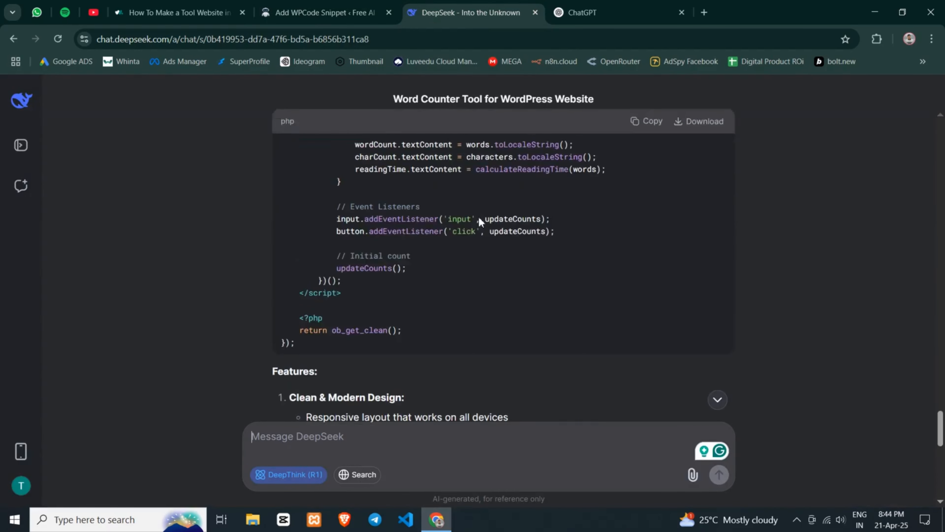
scroll(494, 224, "up", 12)
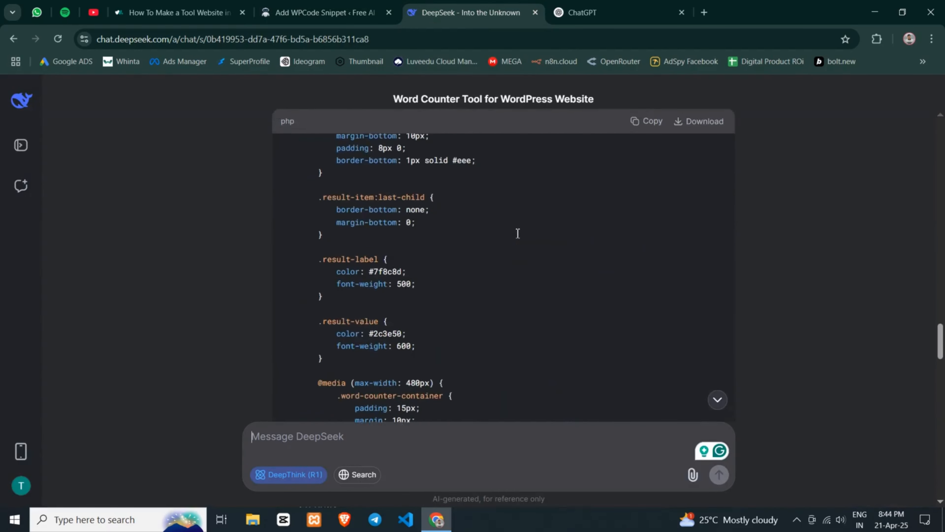
scroll(517, 231, "up", 12)
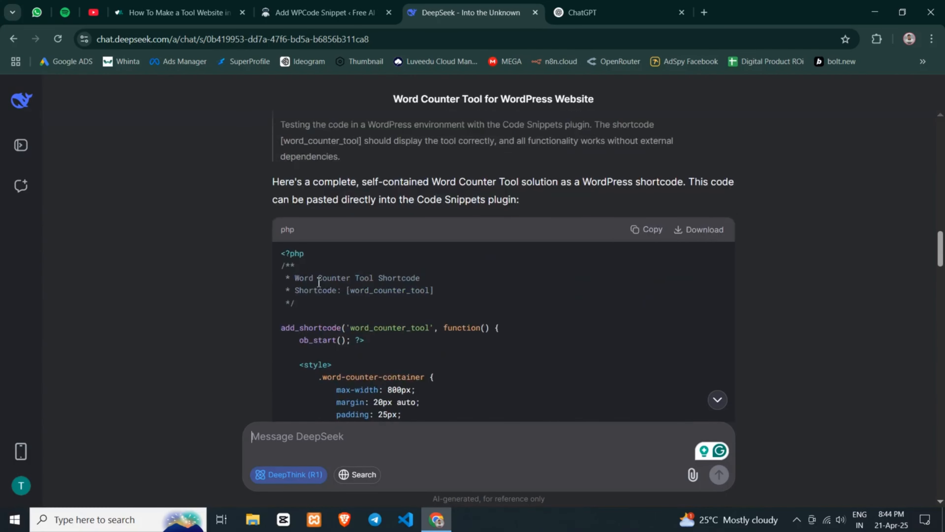
left_click(646, 229)
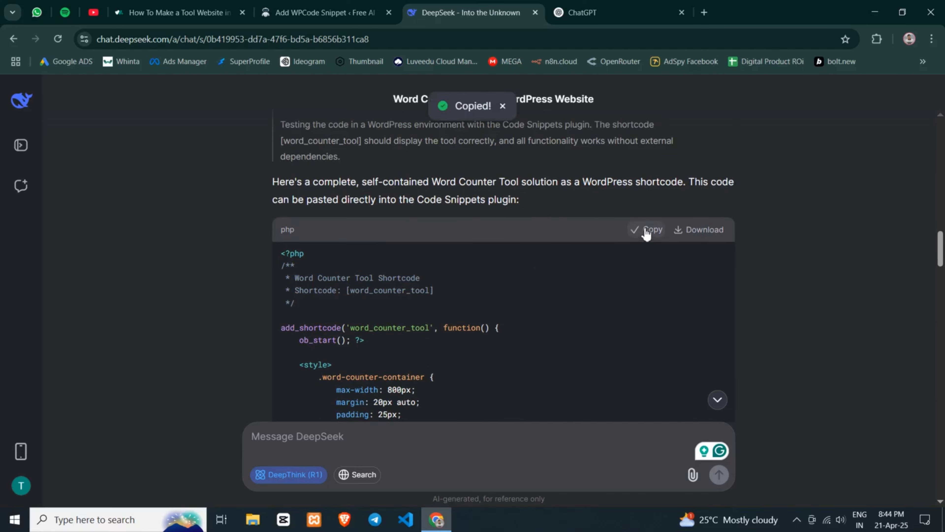
Step: Paste the copied PHP code into the Word Counter snippet in WordPress and save the snippet
left_click(314, 17)
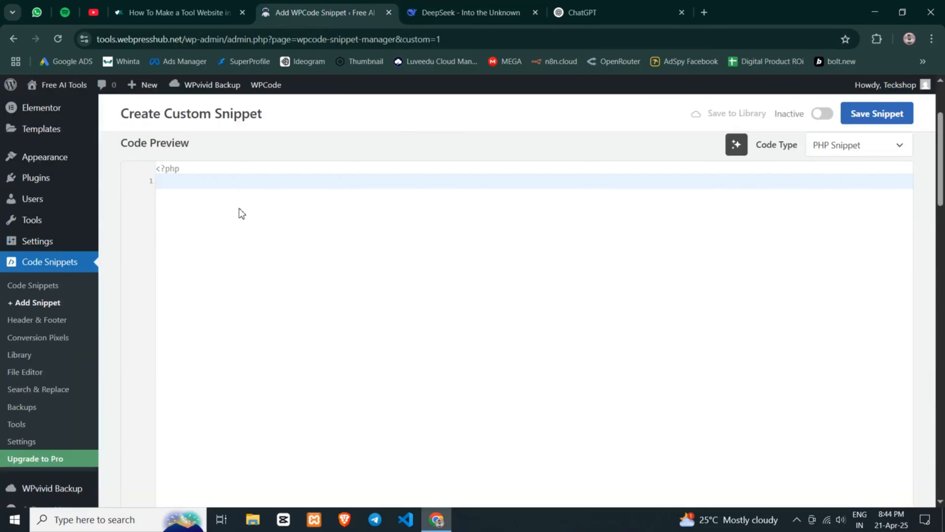
left_click(226, 182)
key("ctrl+v")
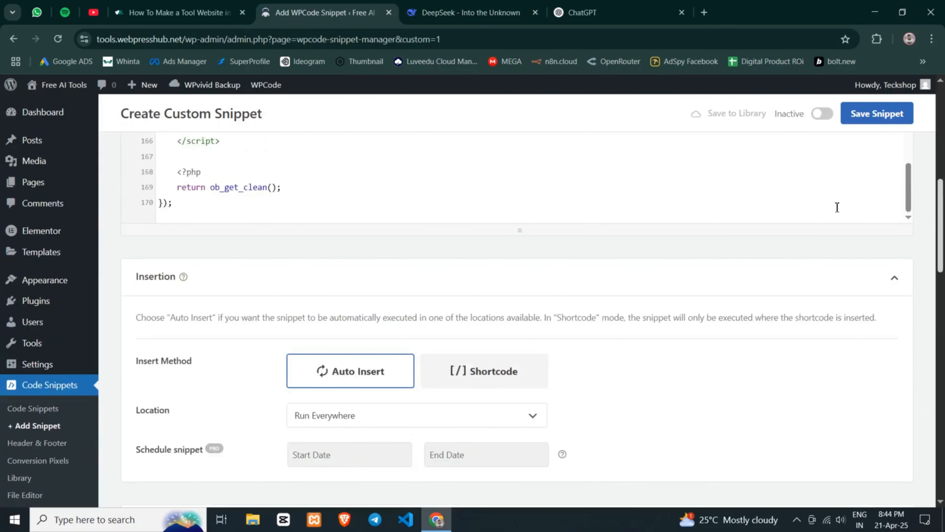
scroll(837, 220, "down", 3)
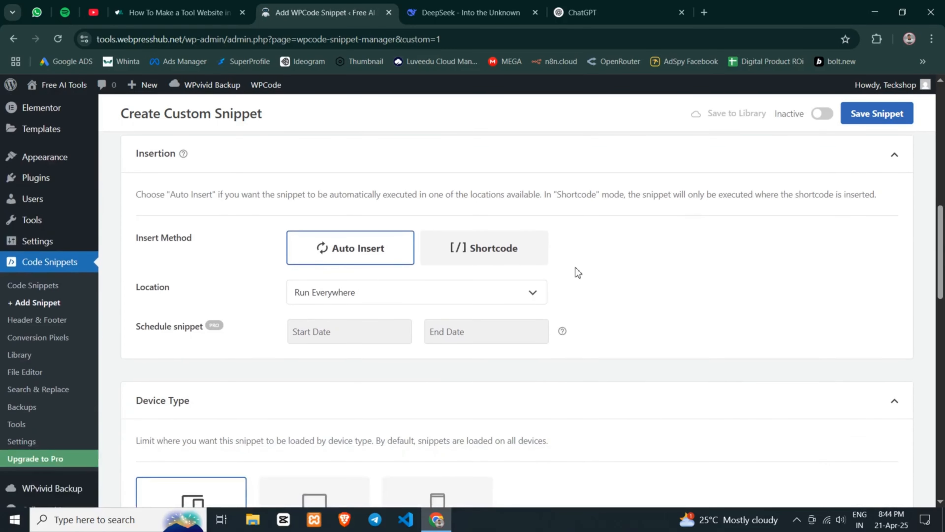
scroll(629, 269, "down", 3)
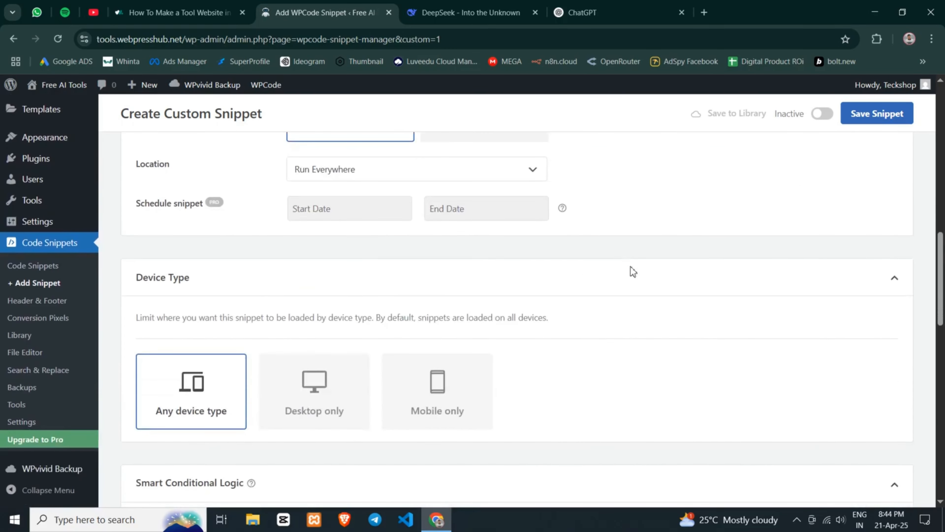
left_click_drag(940, 294, 941, 144)
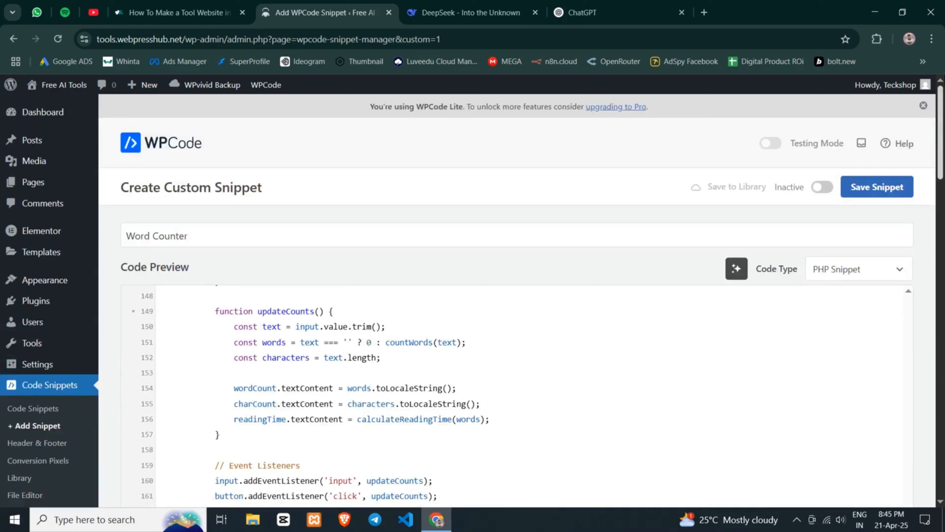
left_click(861, 199)
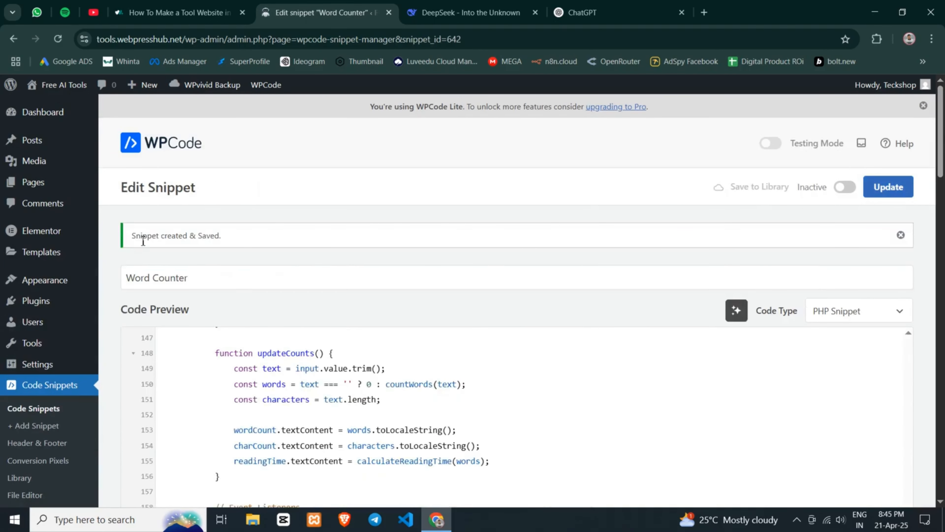
Step: Activate the Word Counter snippet and update it
left_click_drag(133, 241, 437, 244)
left_click(843, 187)
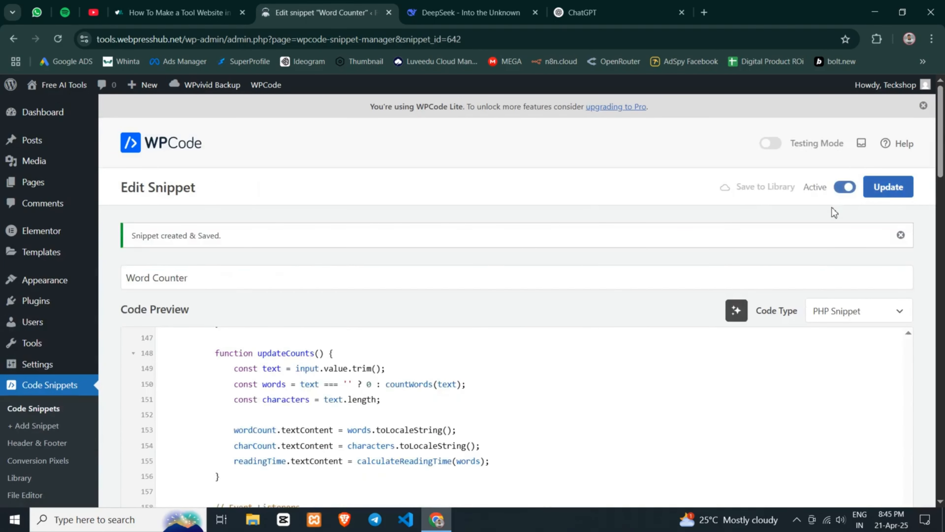
left_click(888, 197)
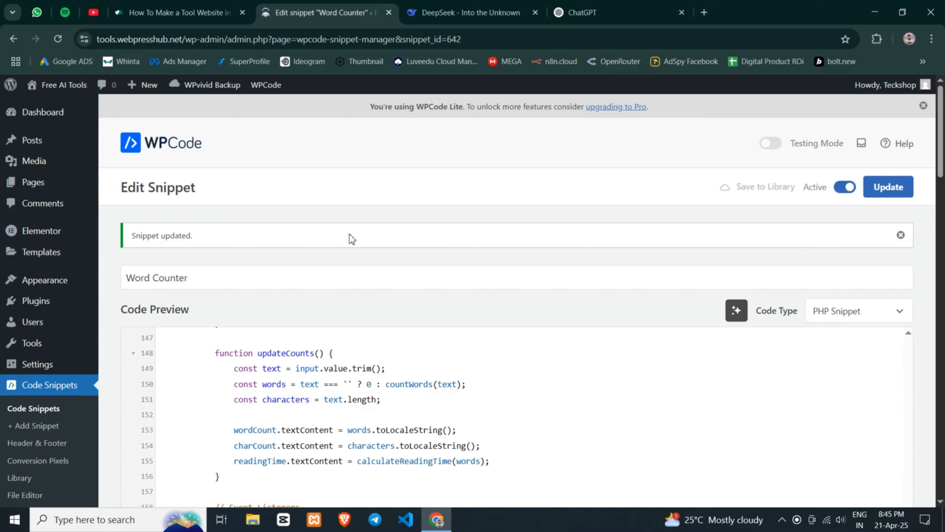
Step: Copy the shortcode [word_counter_tool] from the Usage section of the DeepSeek answer
left_click(444, 13)
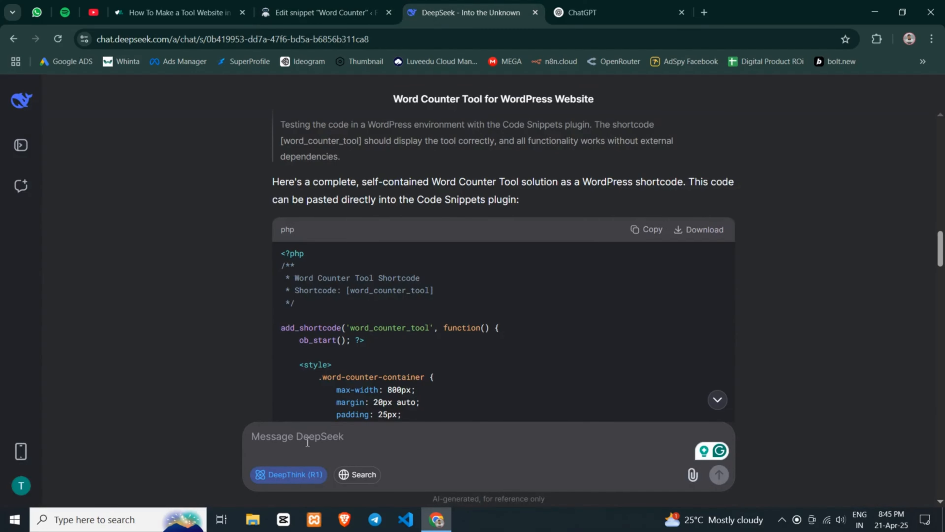
scroll(700, 161, "down", 20)
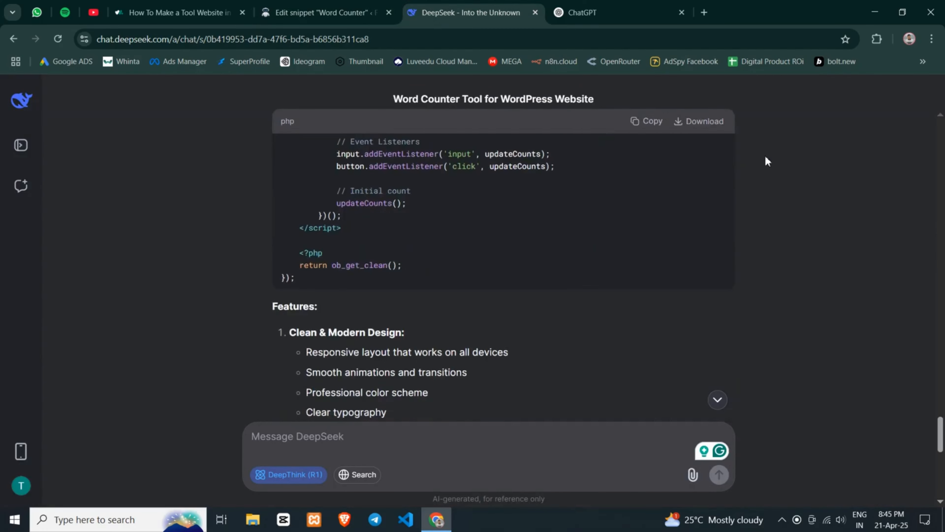
scroll(575, 207, "down", 8)
scroll(552, 215, "up", 3)
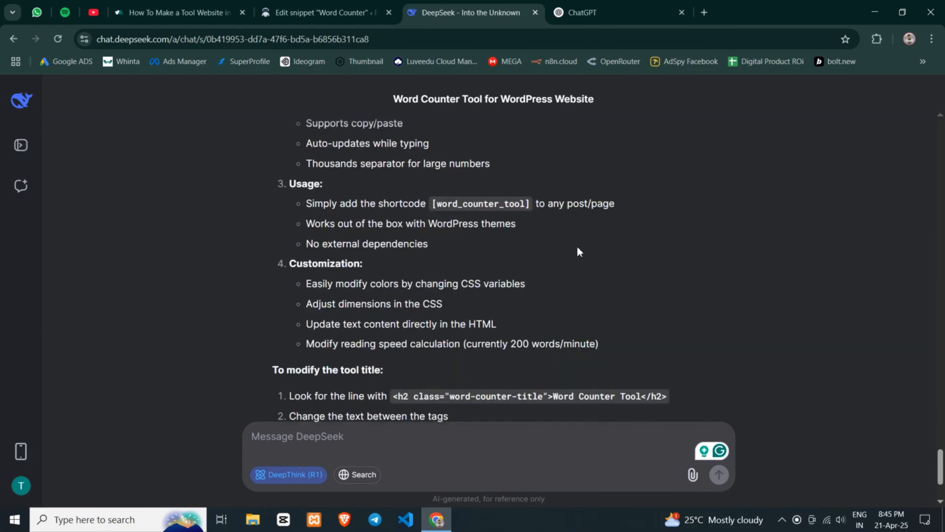
left_click_drag(283, 185, 323, 184)
left_click(372, 210)
left_click_drag(424, 205, 529, 204)
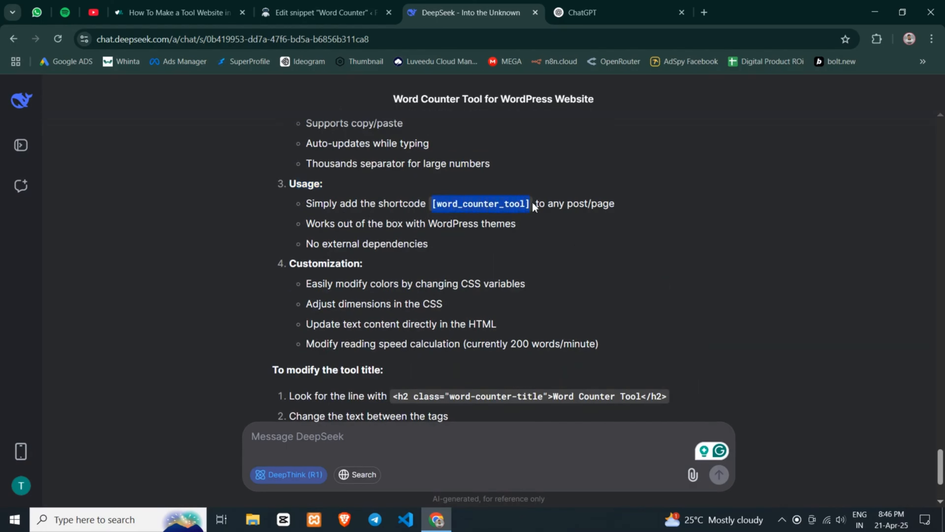
Step: Return to the WordPress admin and add a new page titled "Word Counter"
left_click(325, 12)
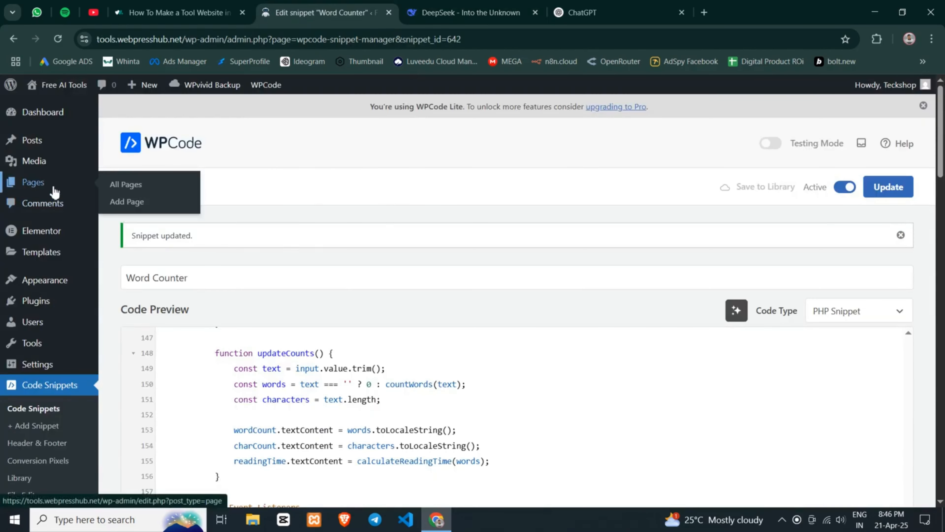
left_click(33, 182)
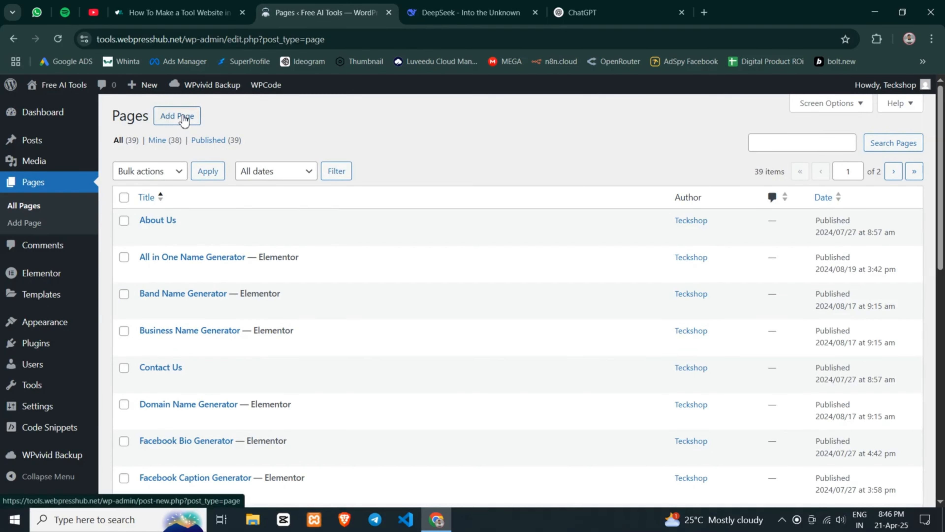
left_click(179, 118)
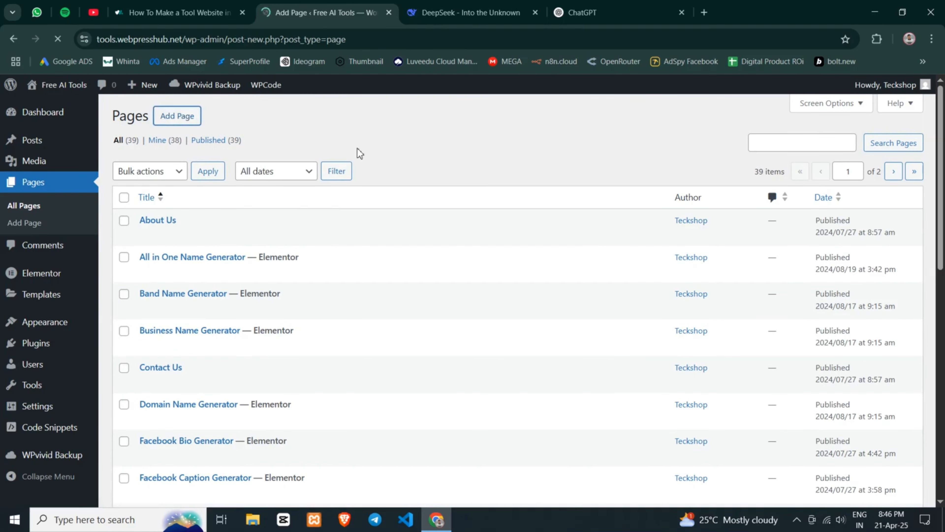
key("super+v")
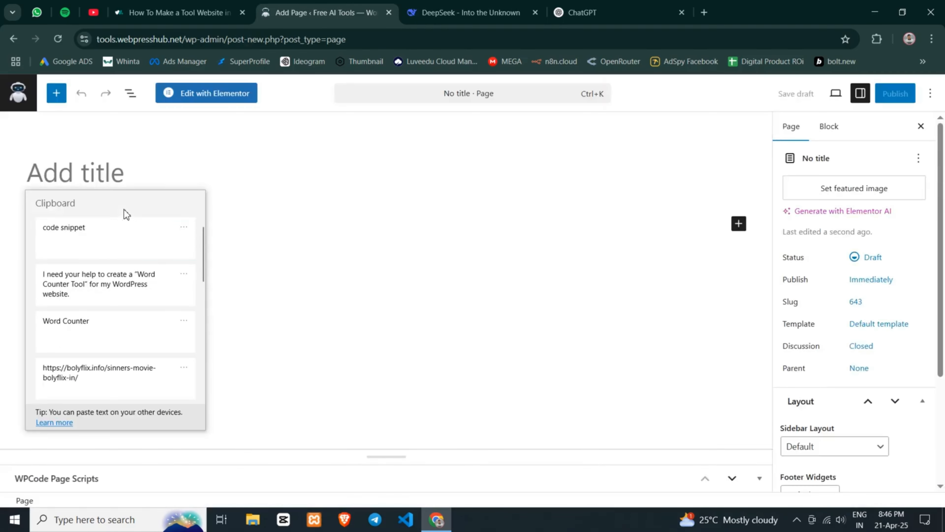
left_click(115, 271)
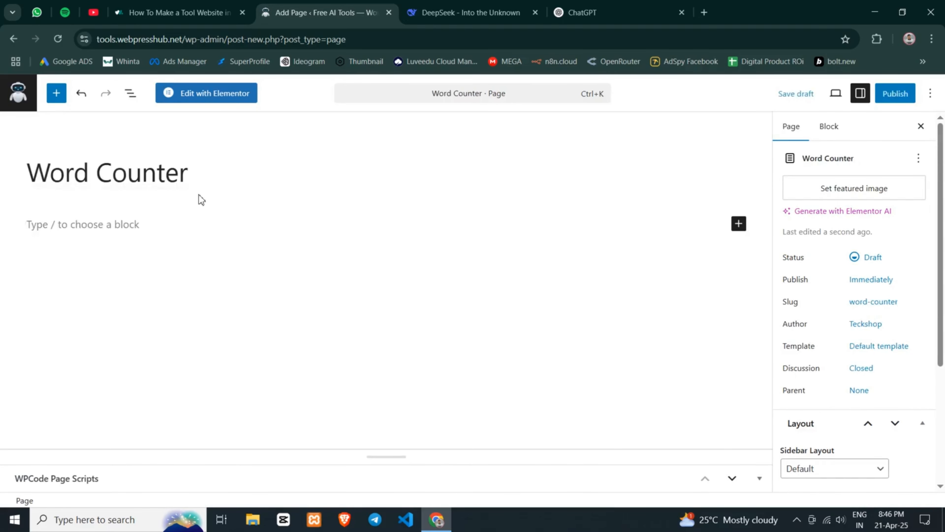
Step: Add a Shortcode block containing [word_counter_tool] to the Word Counter page and publish the page
left_click(738, 223)
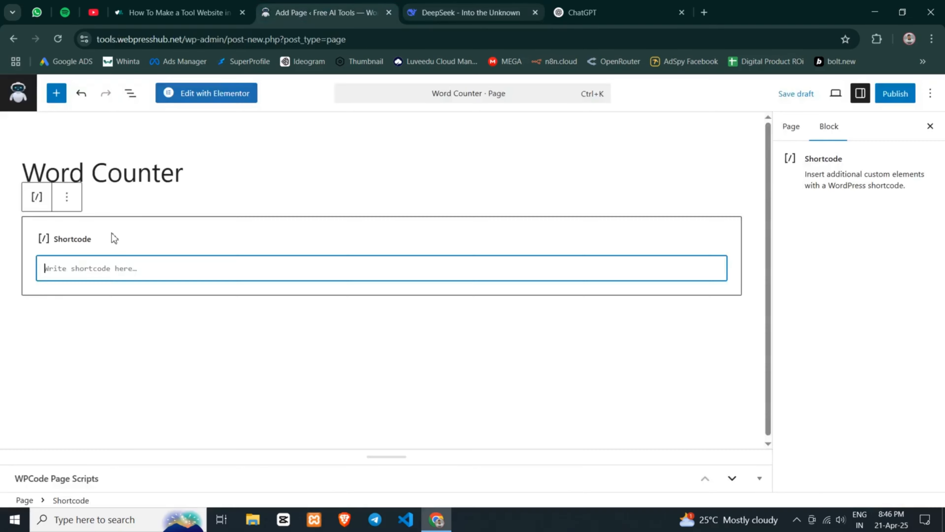
key("ctrl+v")
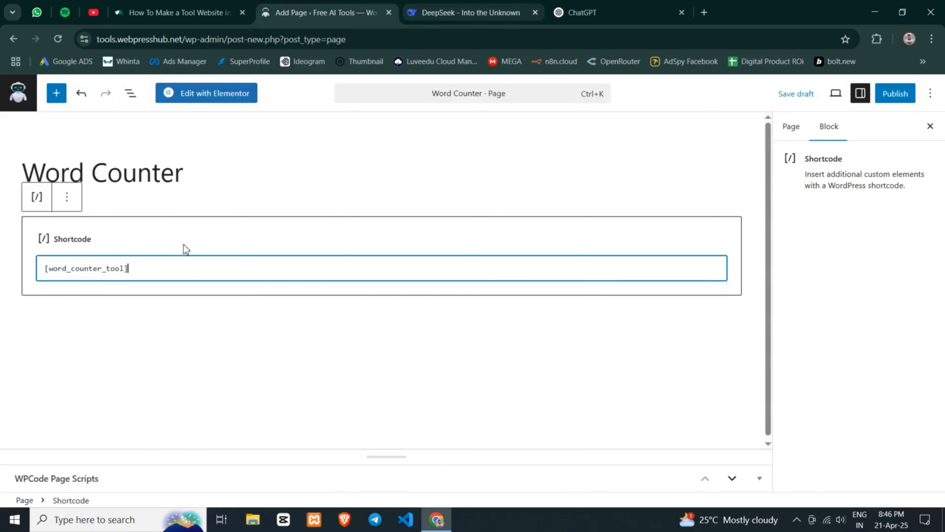
key("Return")
left_click(902, 96)
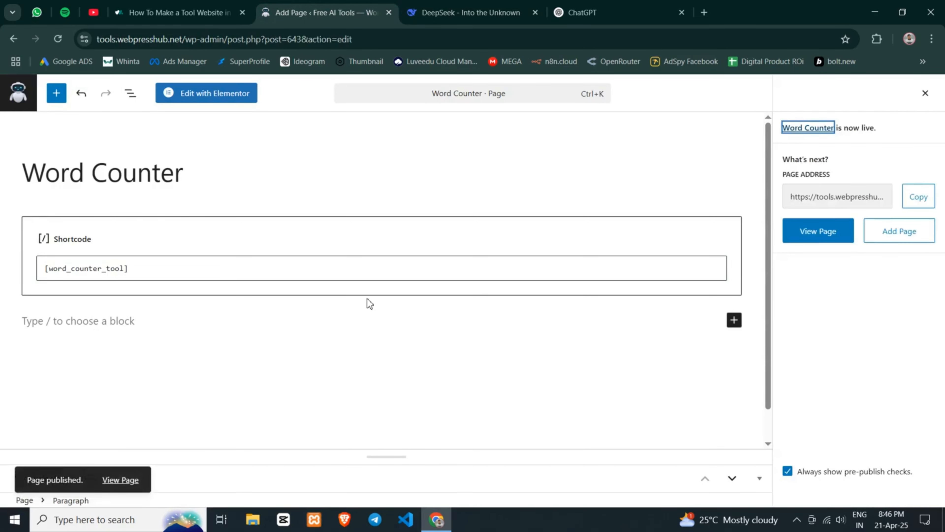
Step: Open the published Word Counter page in a new browser tab and view the tool
right_click(133, 480)
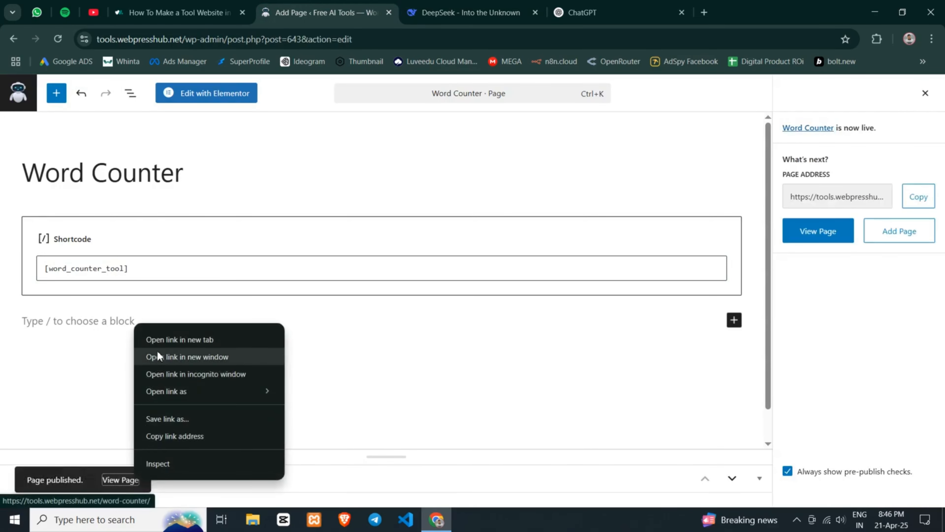
left_click(160, 339)
left_click(428, 15)
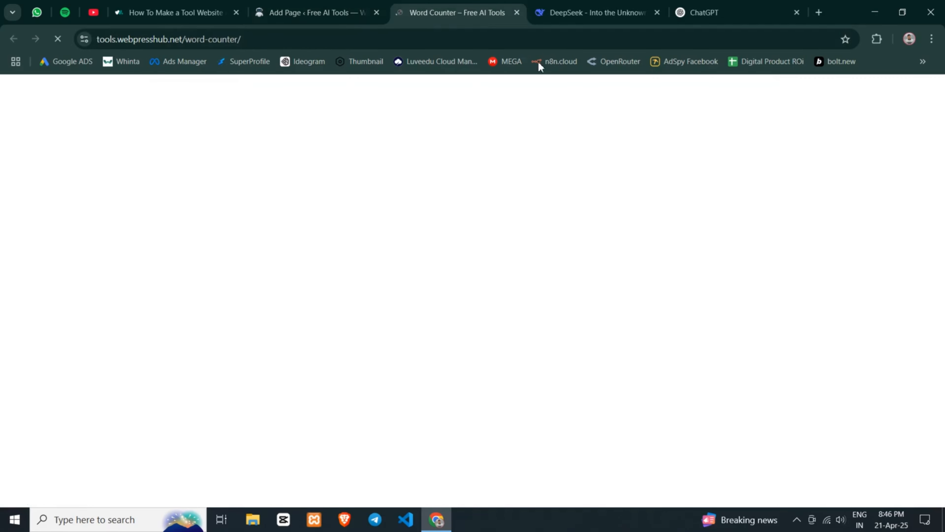
scroll(410, 224, "down", 3)
scroll(406, 227, "down", 2)
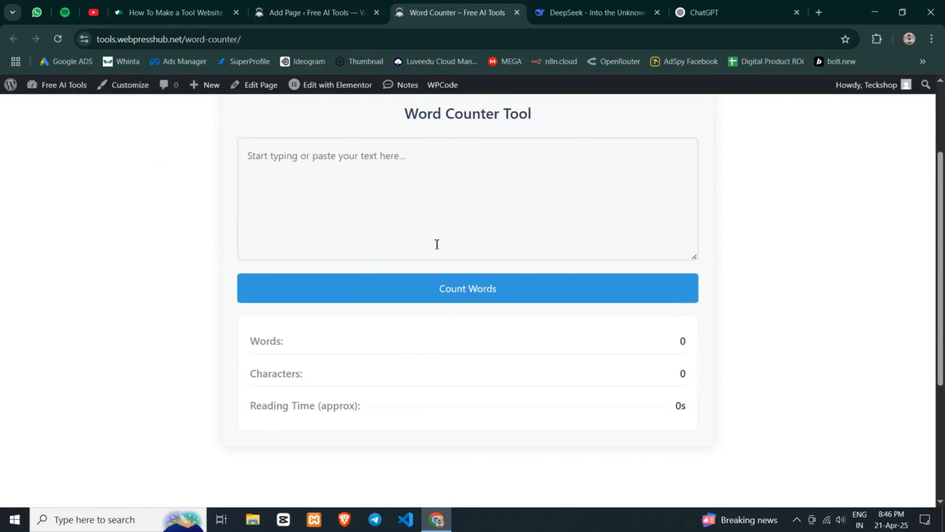
Step: Test the Word Counter tool by pasting the copied prompt text and check the word, character and reading time results
left_click(401, 211)
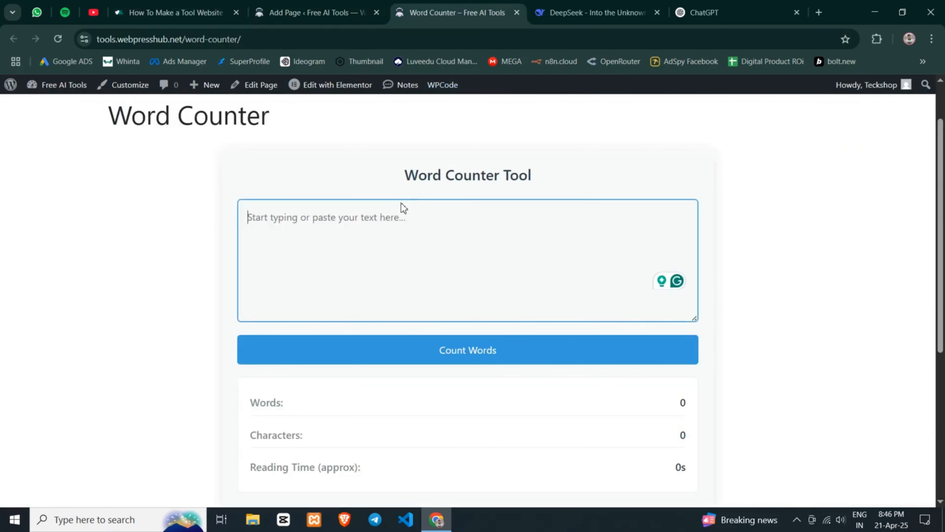
key("ctrl+v")
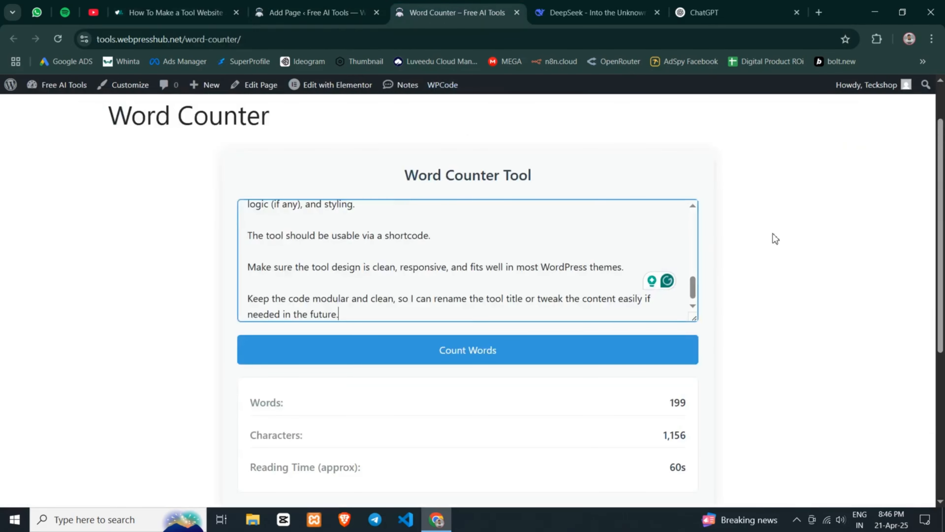
scroll(774, 236, "down", 3)
left_click_drag(247, 279, 763, 316)
left_click(764, 316)
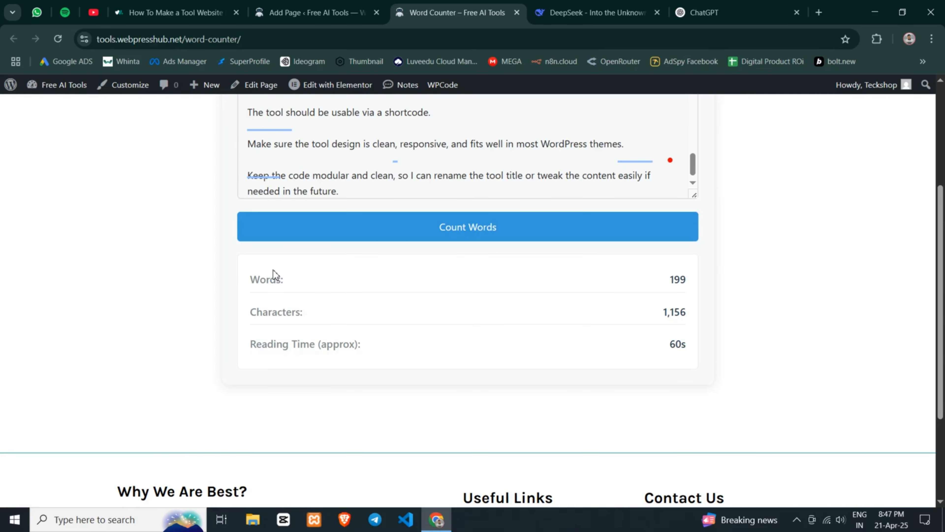
Step: Switch to the ChatGPT conversation and review its list of basic text tool ideas
left_click(595, 12)
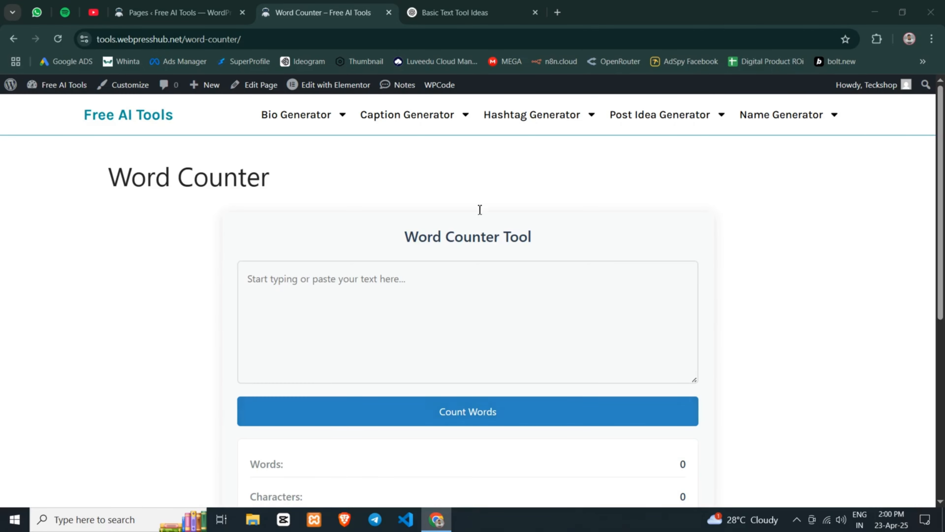
left_click(470, 15)
scroll(312, 265, "up", 3)
scroll(311, 265, "up", 3)
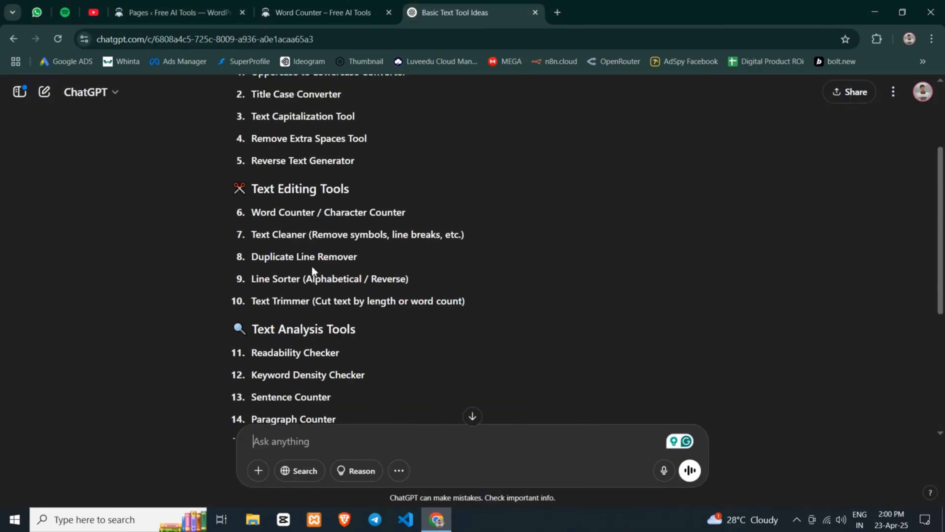
scroll(312, 265, "up", 3)
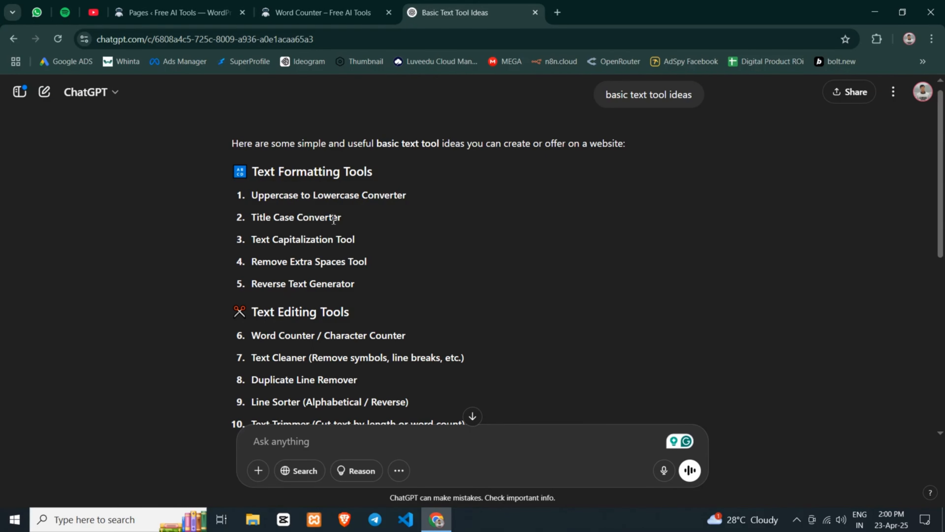
scroll(407, 233, "down", 3)
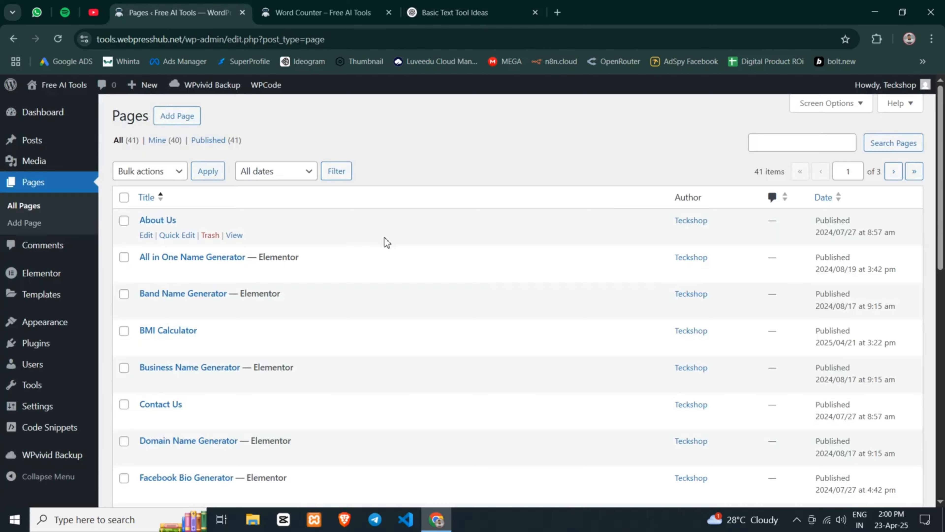
right_click(64, 429)
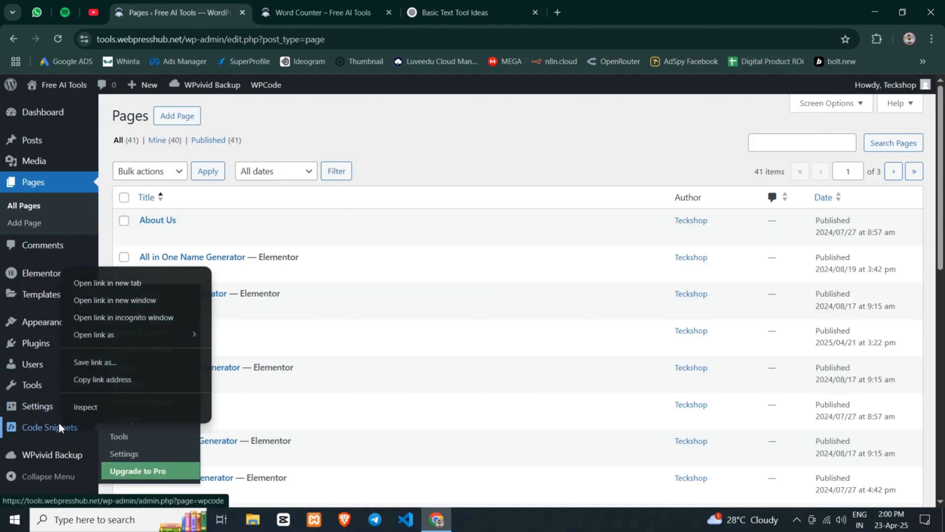
left_click(64, 429)
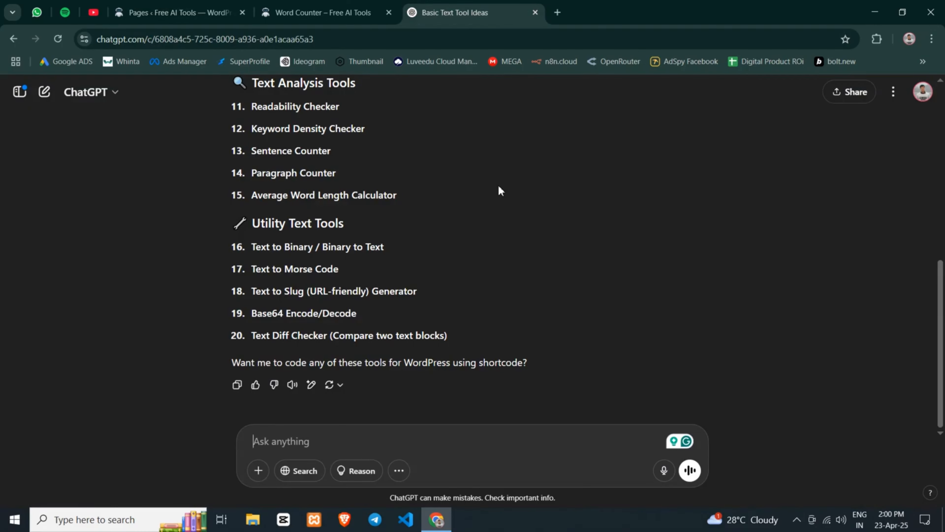
Step: Return to the WordPress pages list and add a new page titled "Home"
left_click(179, 12)
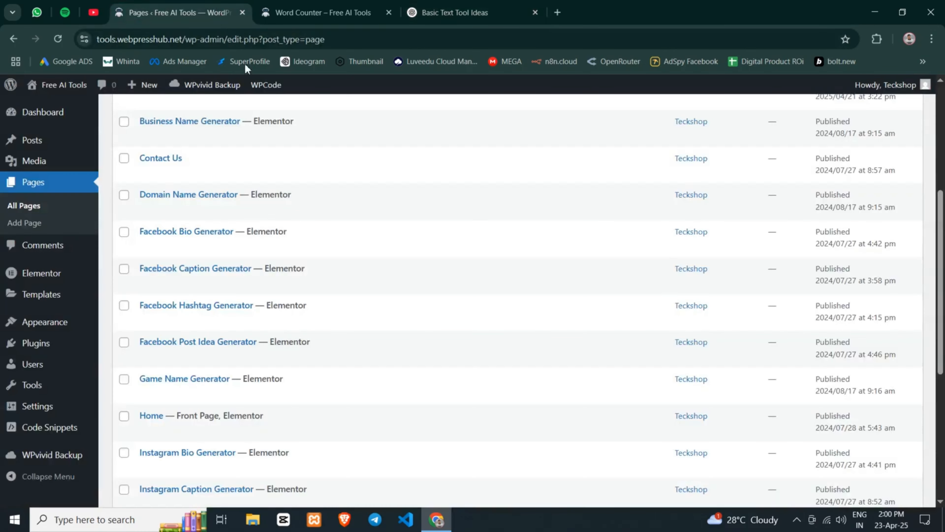
scroll(503, 265, "up", 5)
scroll(503, 265, "up", 1)
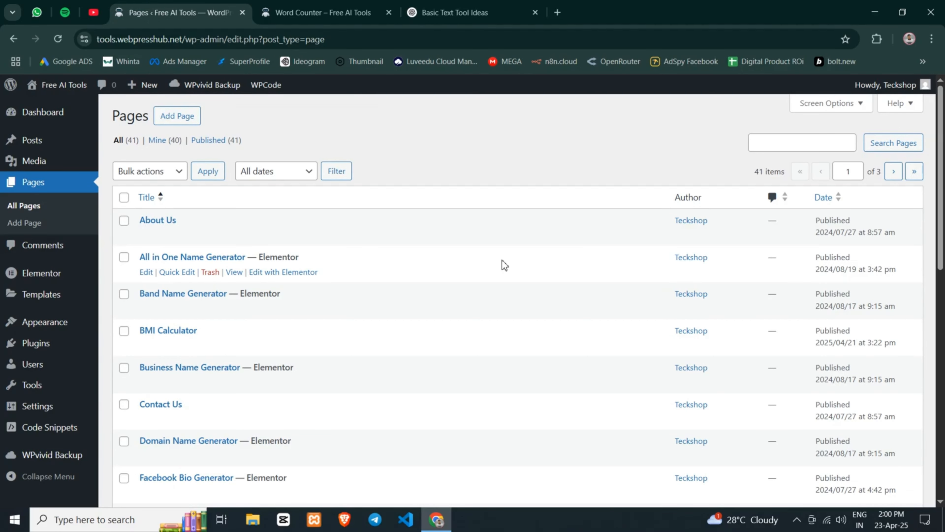
left_click(177, 115)
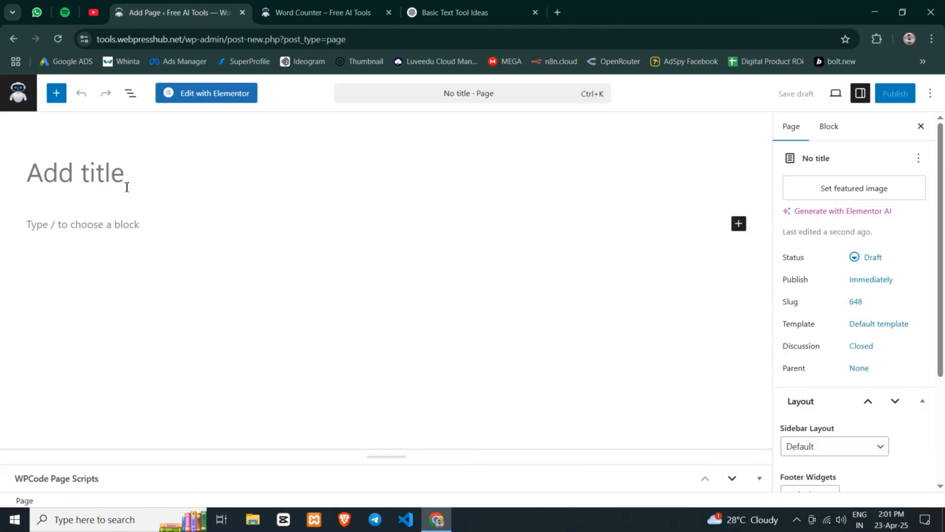
type("Home")
left_click(100, 225)
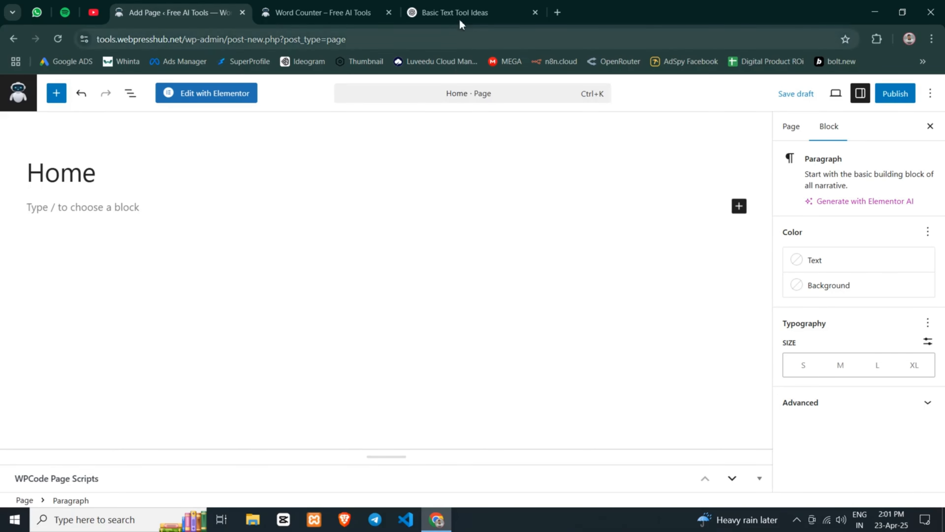
Step: Ask ChatGPT for a responsive HTML CSS grid of the above tools with name, icon and short description, and copy the generated code
left_click(460, 12)
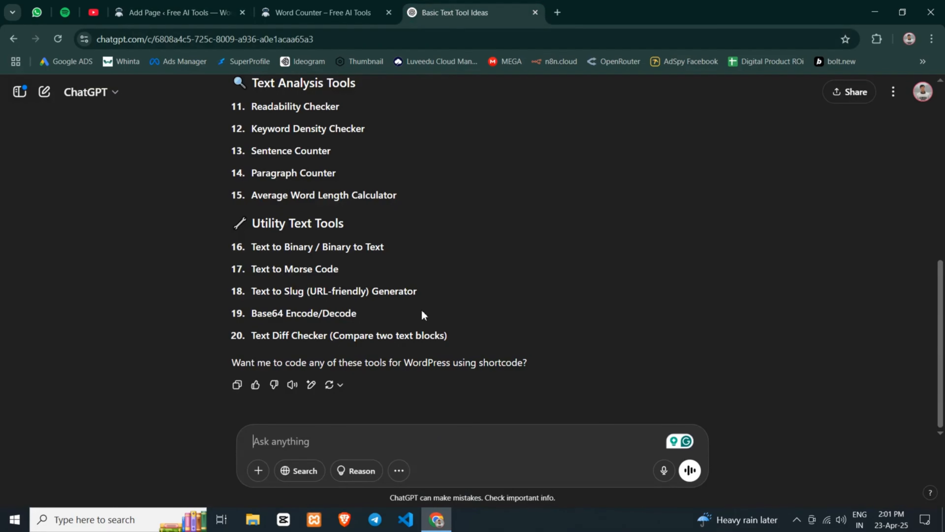
left_click(309, 442)
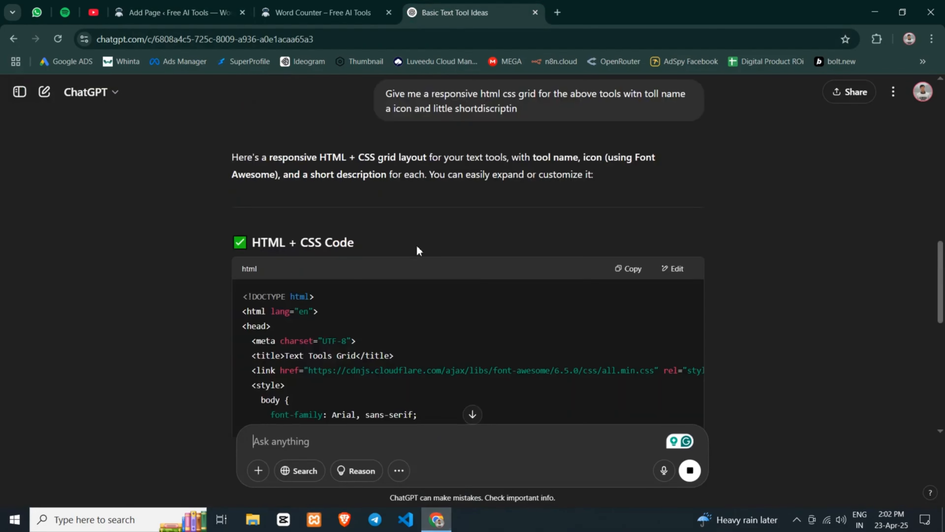
scroll(417, 245, "down", 5)
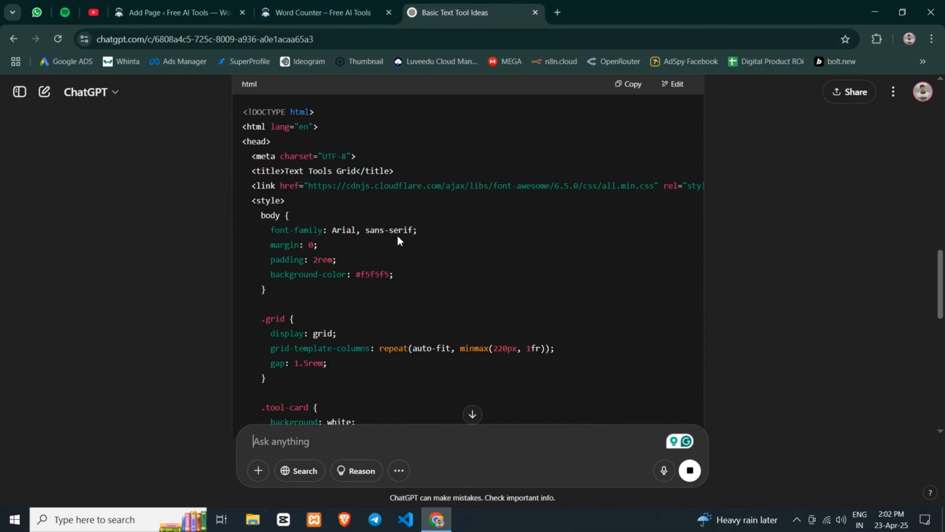
scroll(398, 235, "down", 15)
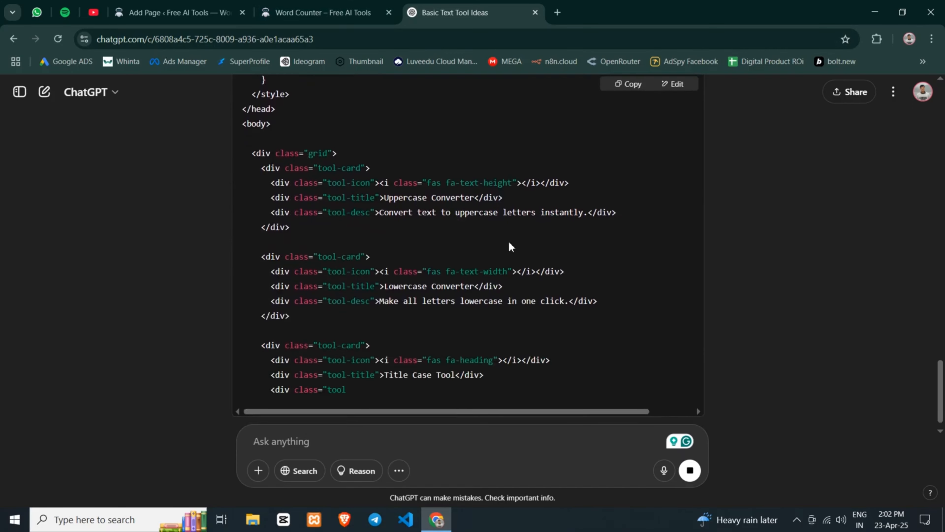
scroll(473, 245, "up", 1)
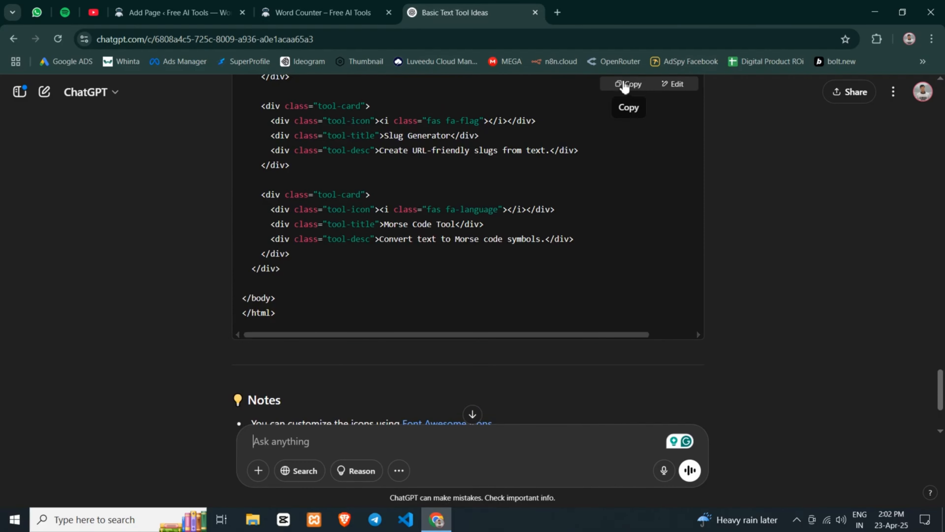
left_click(625, 85)
Step: Return to the WordPress Home page and add a Custom HTML block containing the copied grid code
left_click(169, 11)
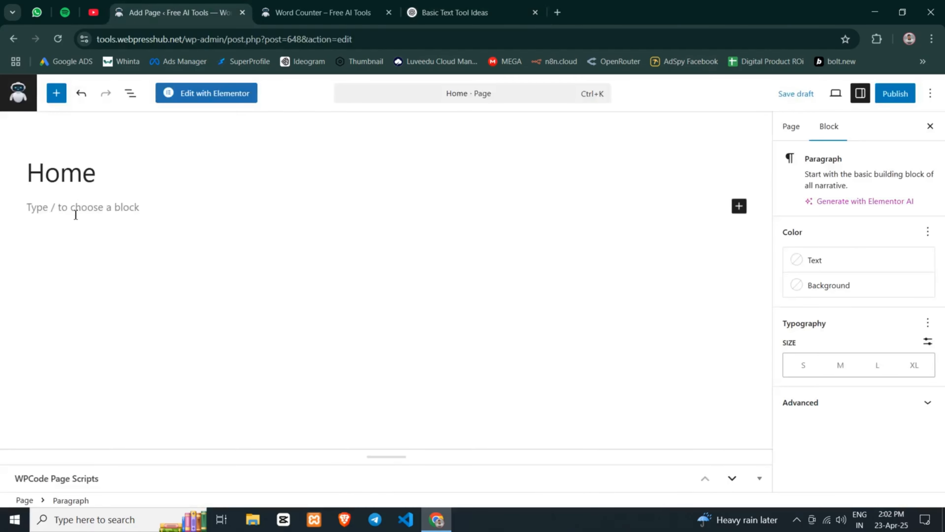
left_click(738, 208)
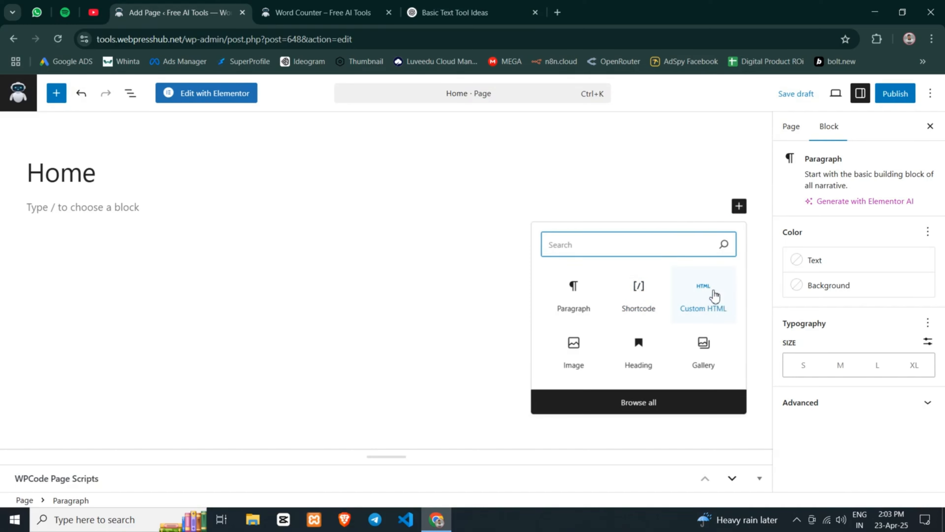
left_click(714, 297)
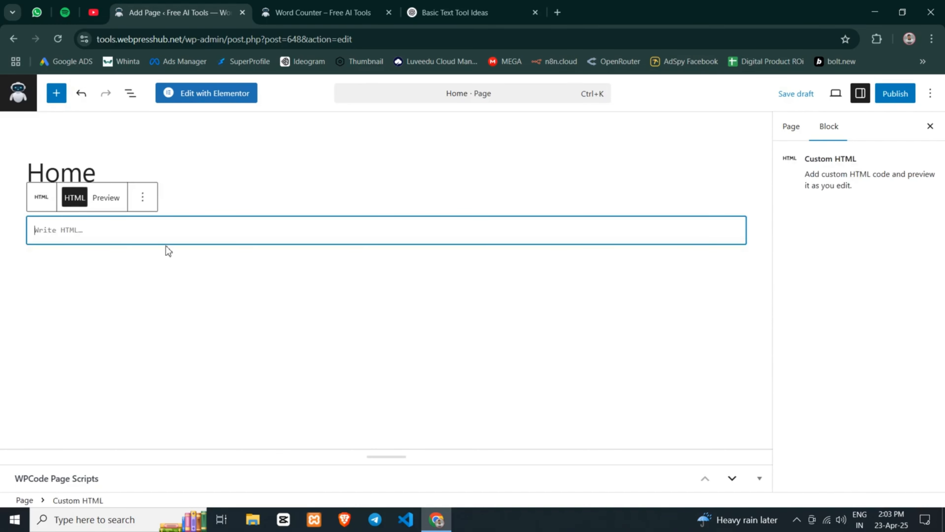
key("ctrl+v")
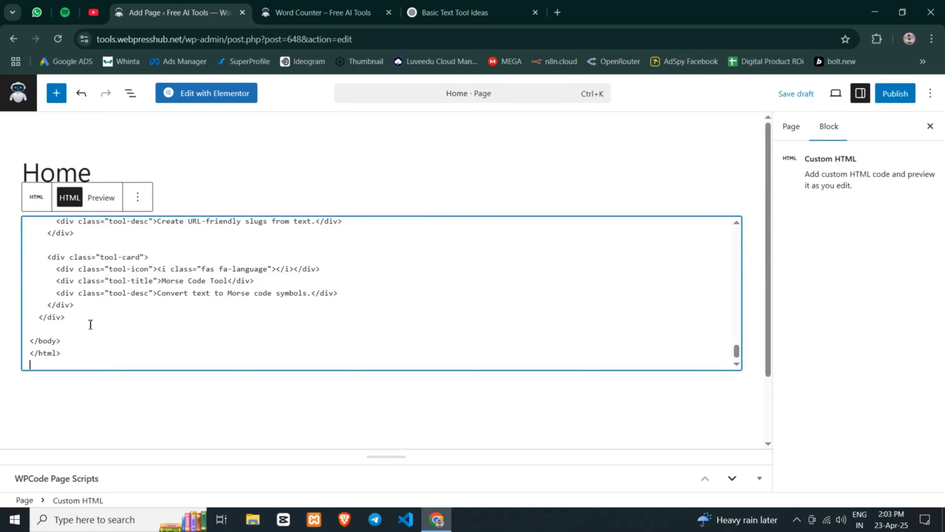
Step: Delete the closing body and html tags and the opening lines from <!DOCTYPE html> through the title tag in the Custom HTML block
left_click_drag(60, 330, 77, 351)
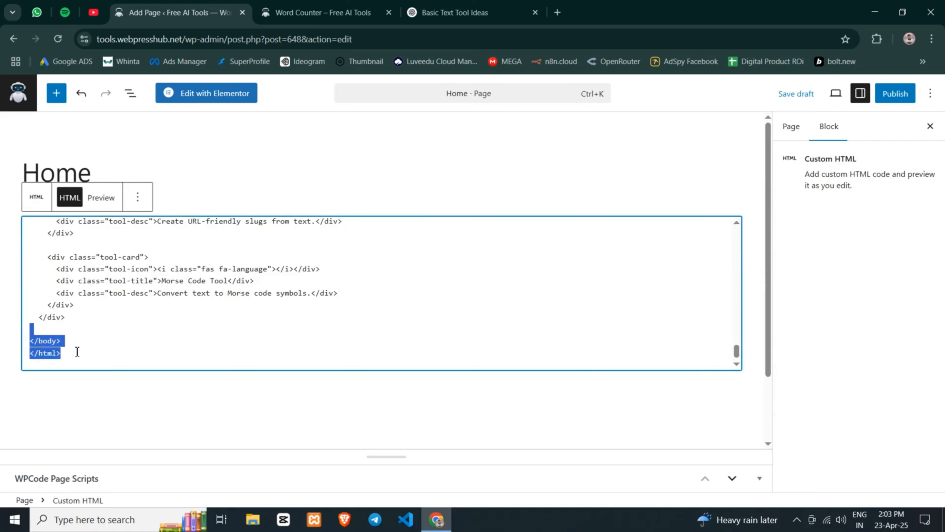
key("BackSpace")
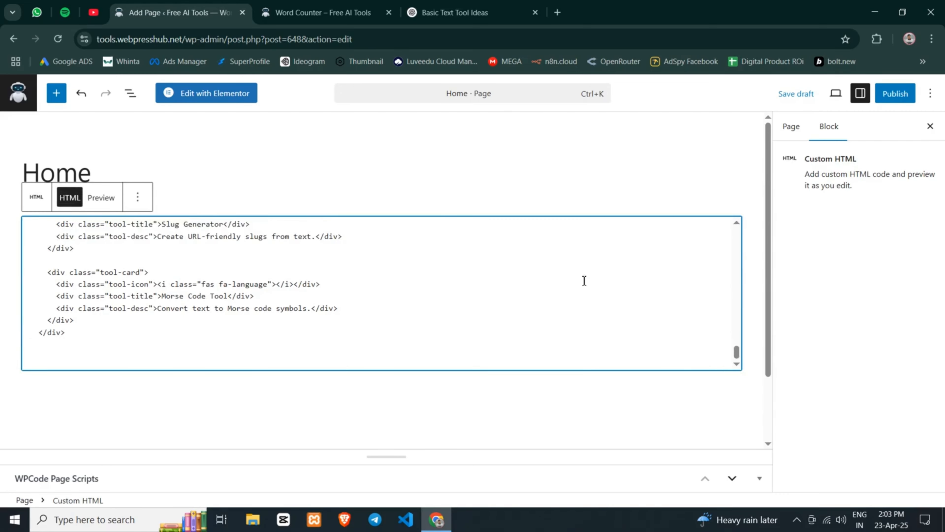
scroll(582, 275, "up", 5)
scroll(582, 276, "up", 10)
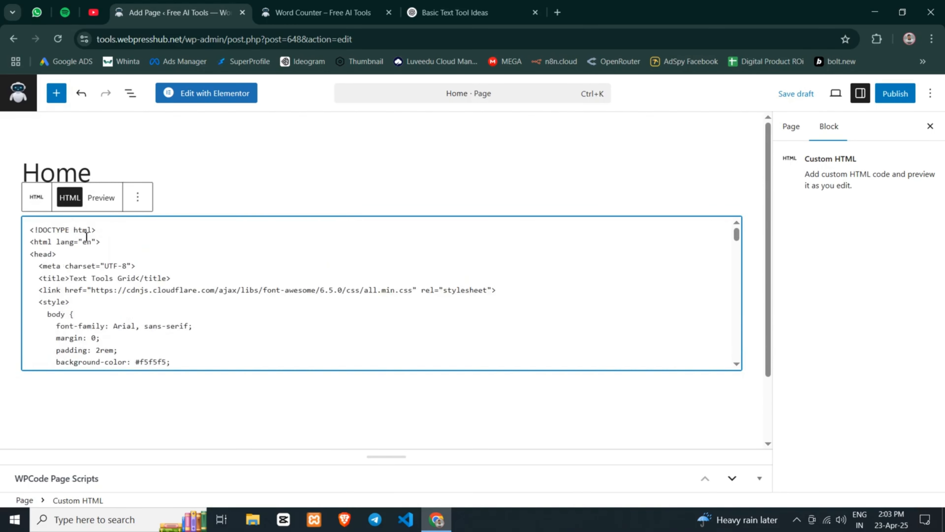
left_click_drag(40, 278, 29, 228)
left_click(197, 280)
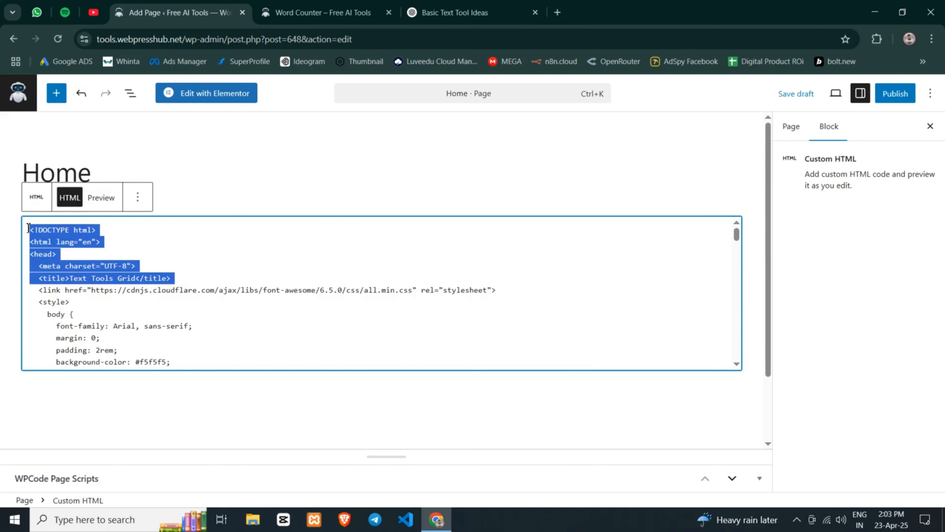
key("BackSpace")
Step: Publish the Home page and open it in a new browser tab to check the tool grid
left_click(886, 99)
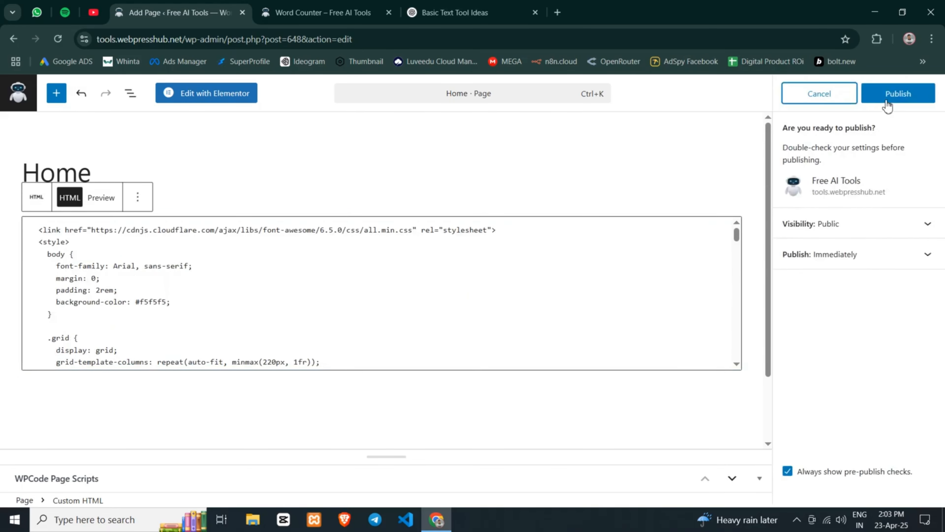
left_click(875, 99)
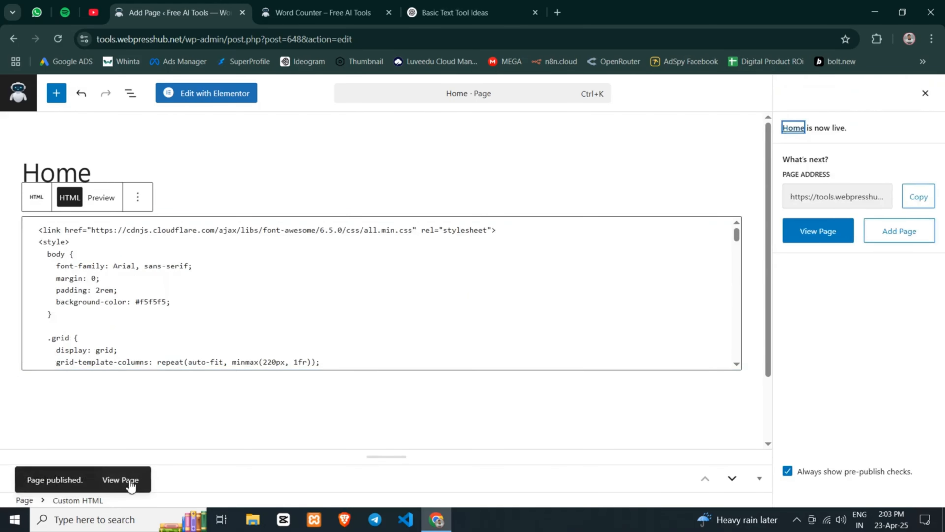
right_click(130, 485)
left_click(178, 338)
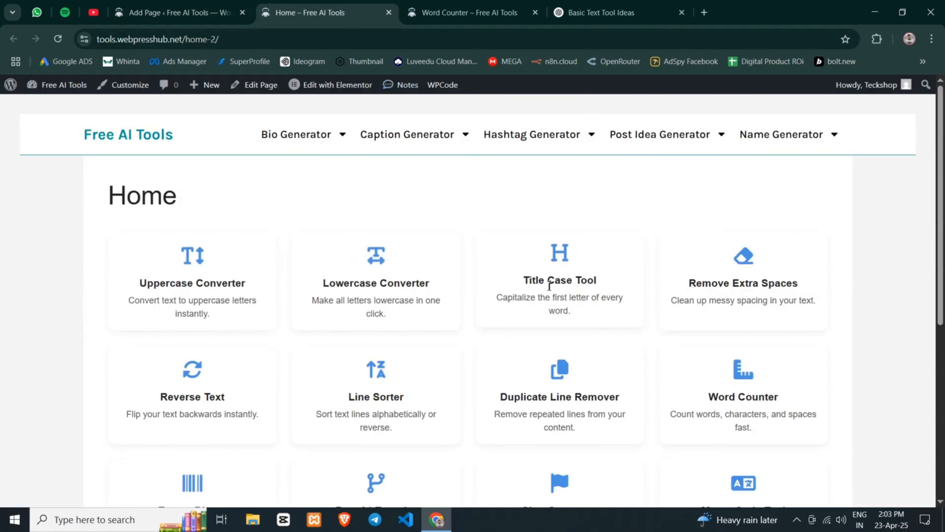
scroll(827, 275, "down", 1)
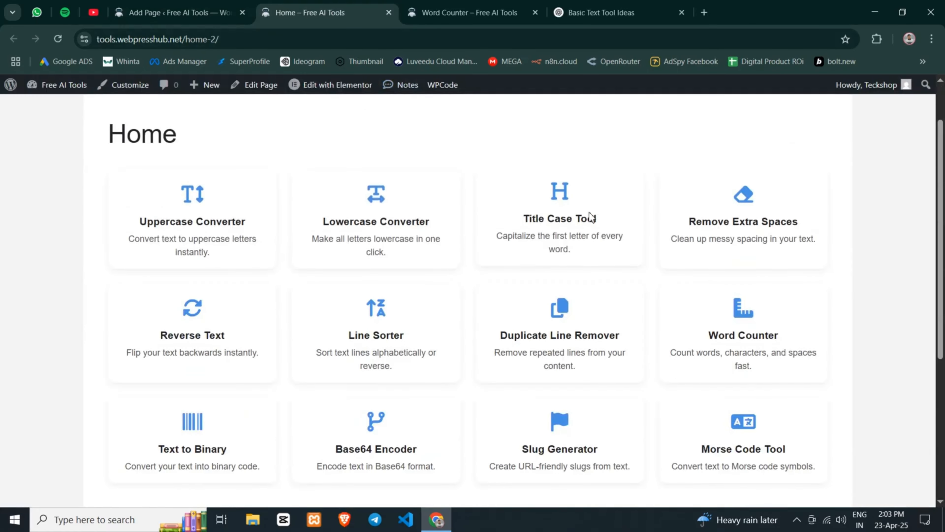
scroll(671, 169, "down", 3)
scroll(202, 185, "up", 2)
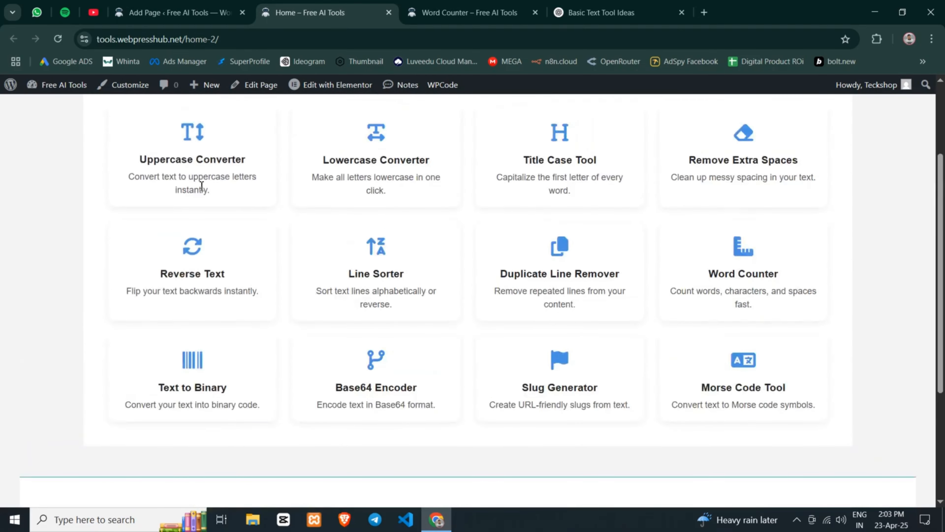
scroll(416, 152, "up", 1)
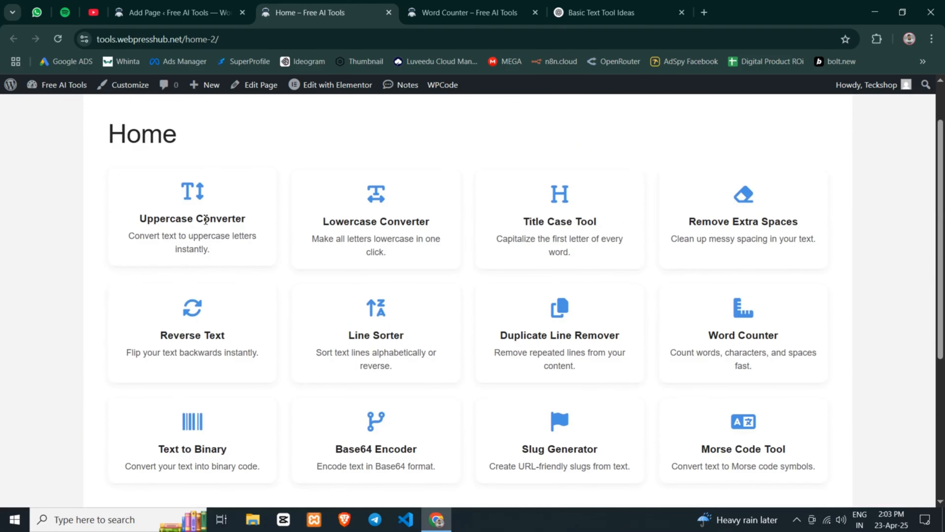
Step: Delete the body CSS rule from the Custom HTML block of the Home page and save the page
scroll(266, 223, "up", 1)
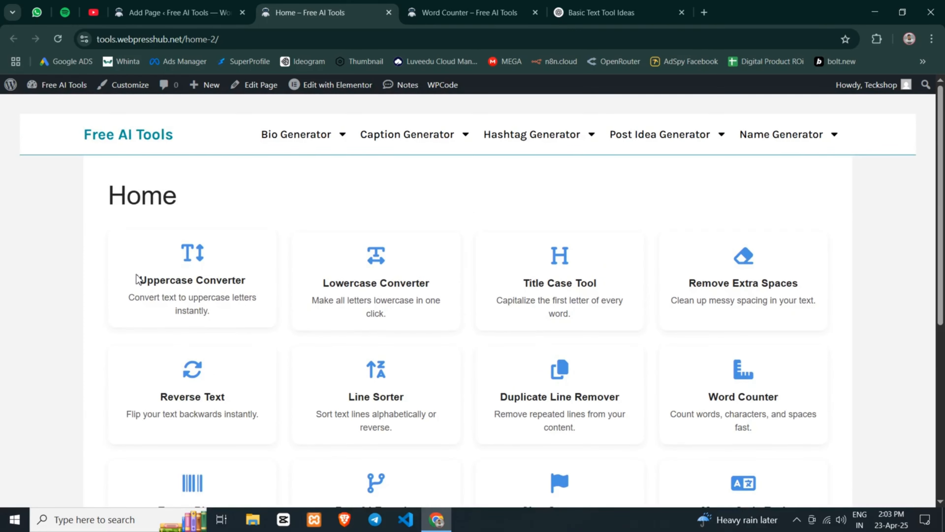
left_click(170, 15)
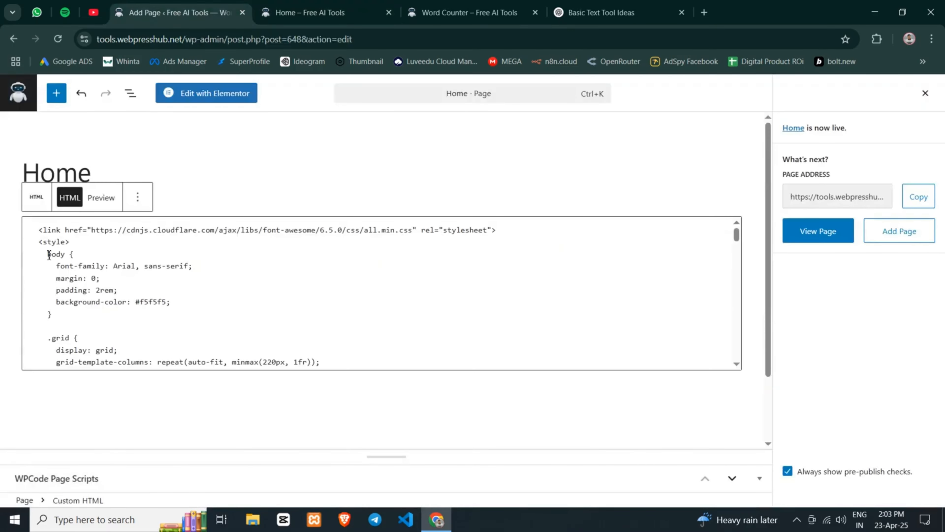
left_click_drag(49, 255, 94, 312)
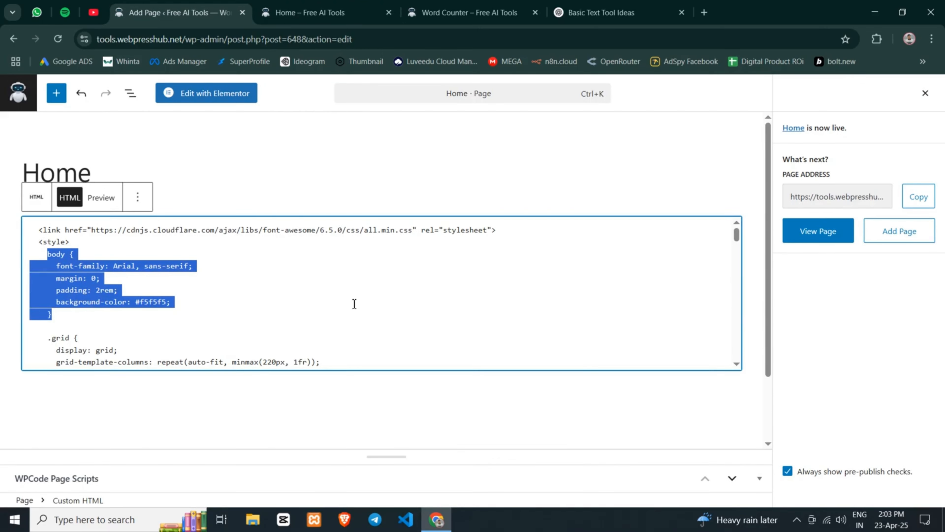
key("BackSpace")
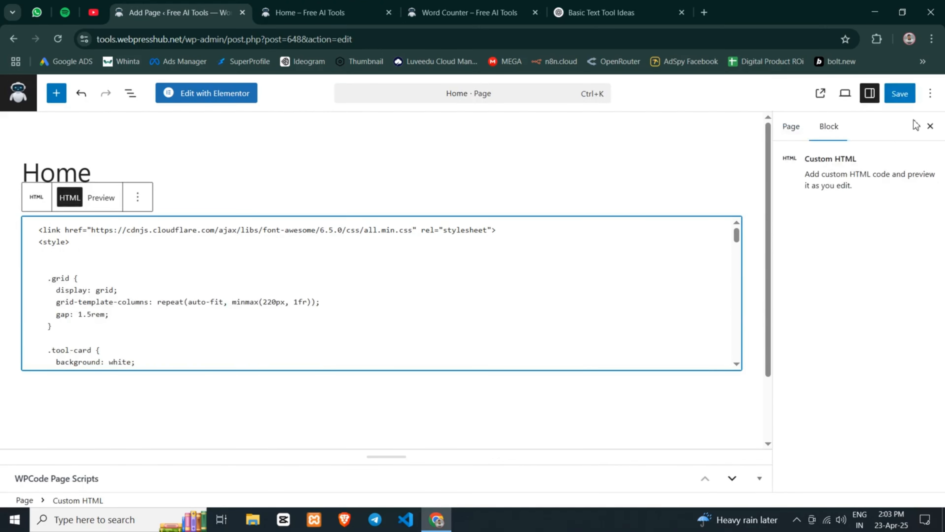
left_click(894, 93)
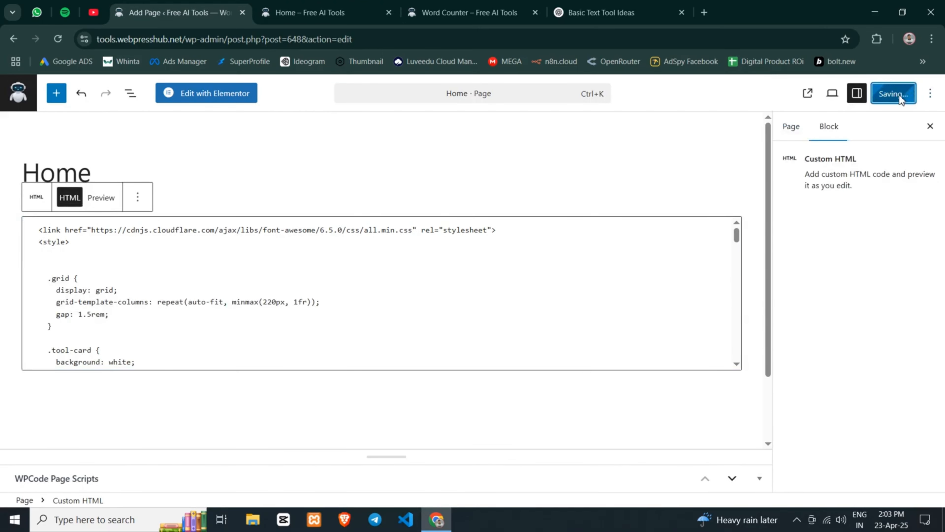
Step: Reload the published Home page in its browser tab and check the updated tool grid
left_click(311, 13)
left_click(56, 42)
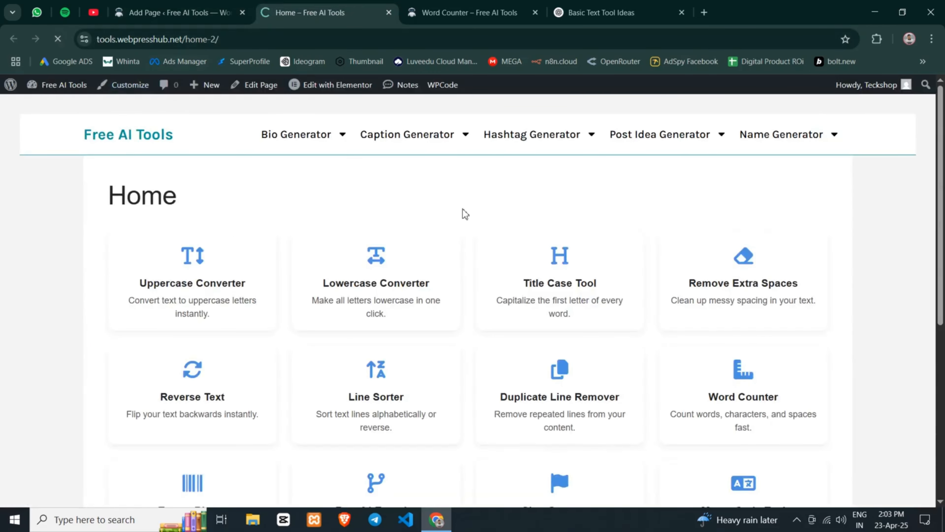
scroll(193, 260, "down", 2)
Step: Leave the page editor for the WordPress Reading settings, check the static homepage selection, and return to the published Home page
left_click(149, 13)
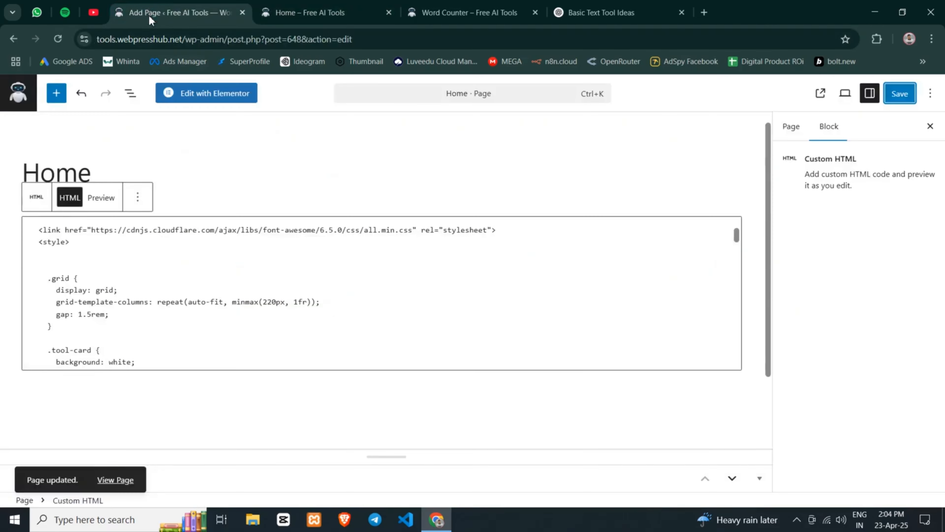
left_click(28, 100)
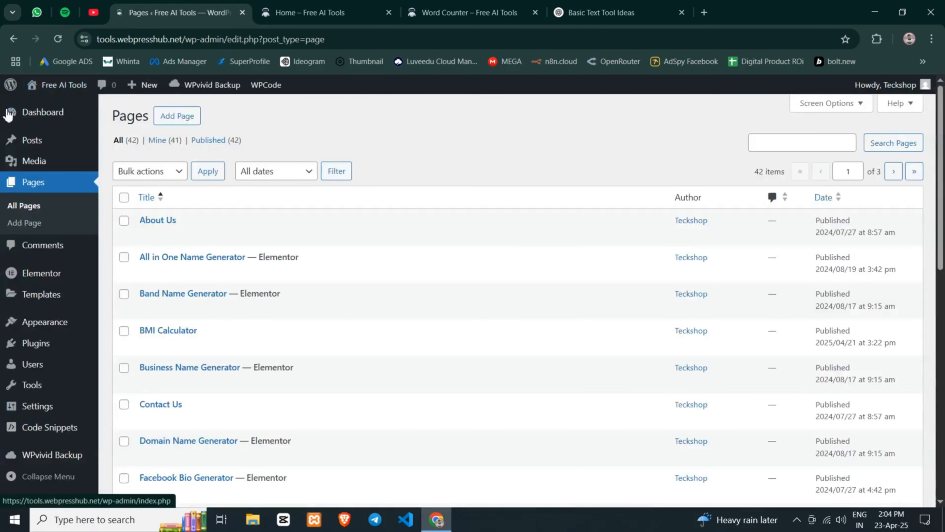
scroll(78, 372, "down", 5)
left_click(37, 405)
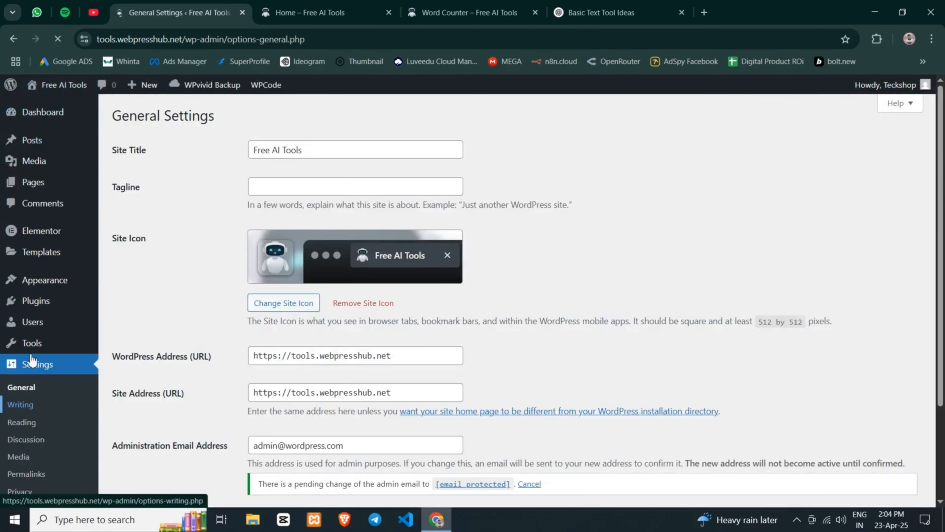
scroll(42, 363, "down", 2)
left_click(29, 361)
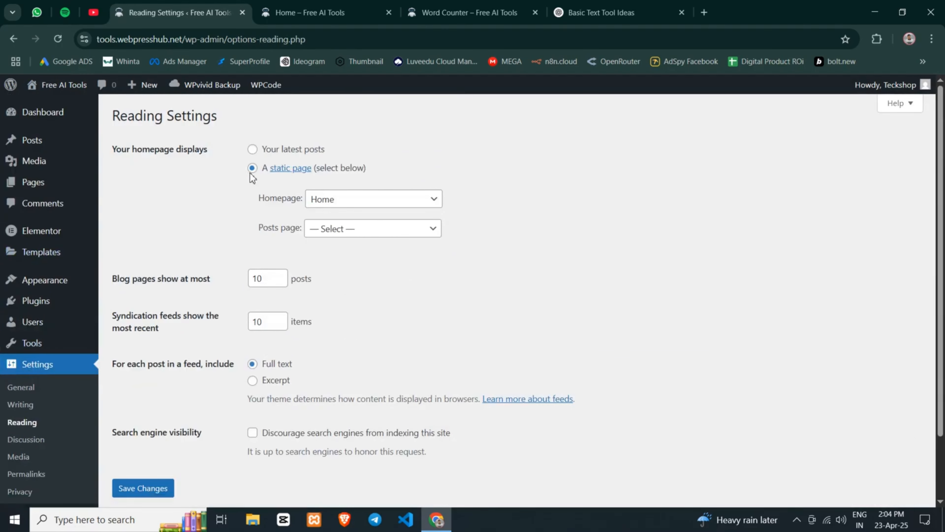
left_click_drag(259, 199, 297, 201)
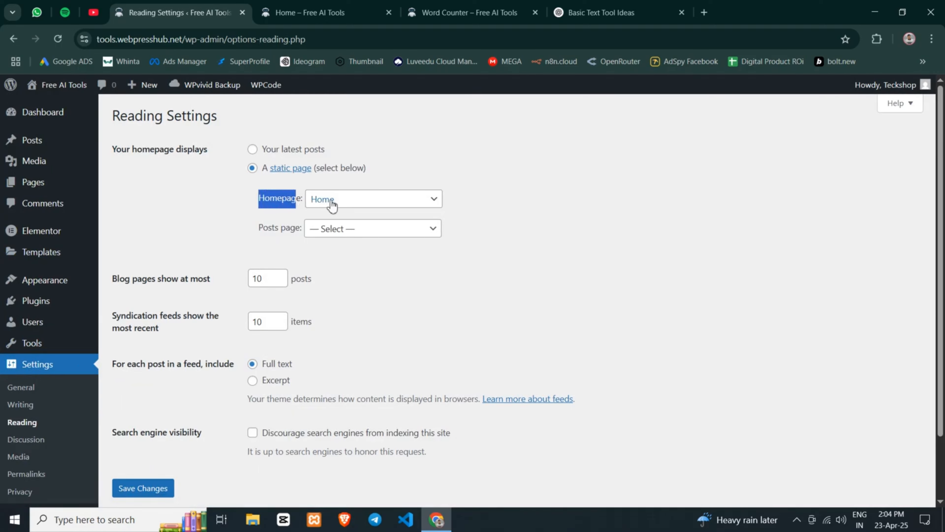
left_click(297, 13)
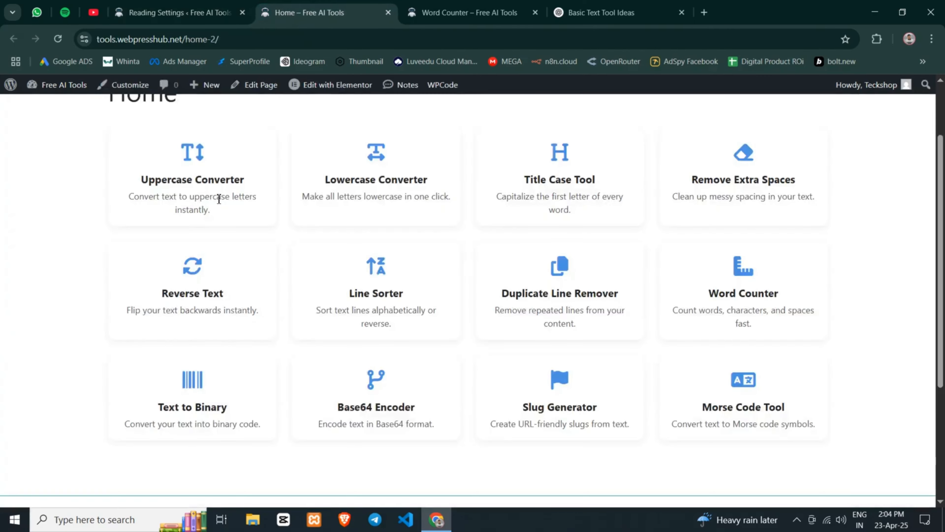